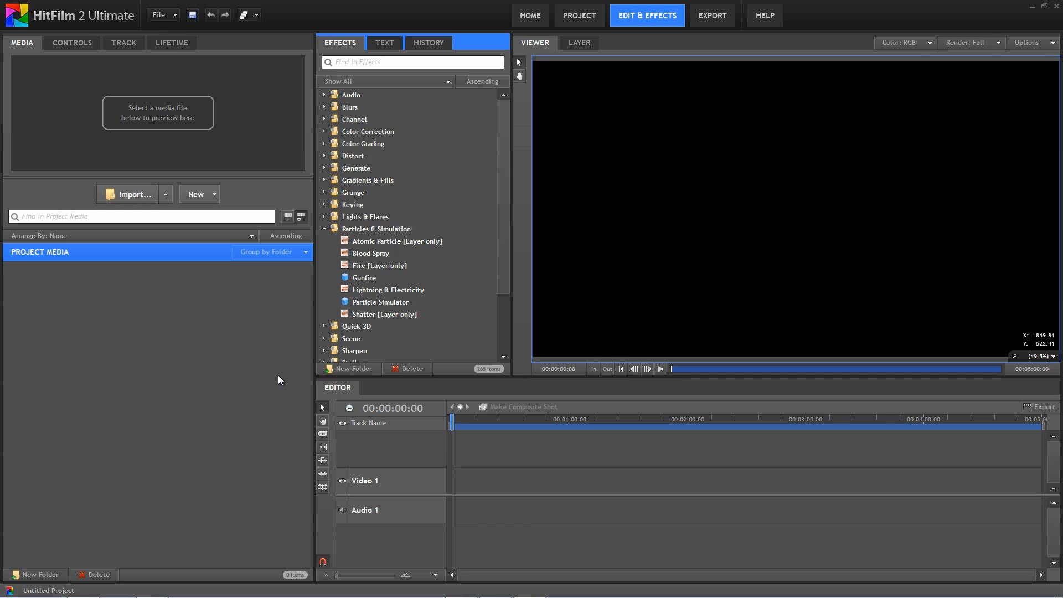
# Step: Add a Particle Simulator shot and open its layer properties
pyautogui.moveTo(392, 300); pyautogui.dragTo(456, 473)
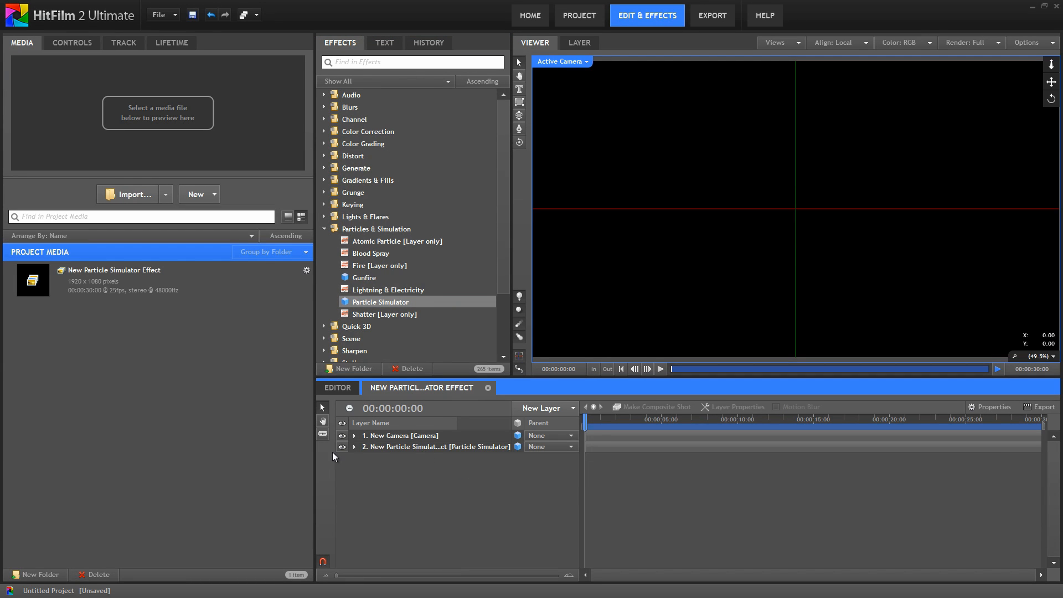
pyautogui.click(355, 447)
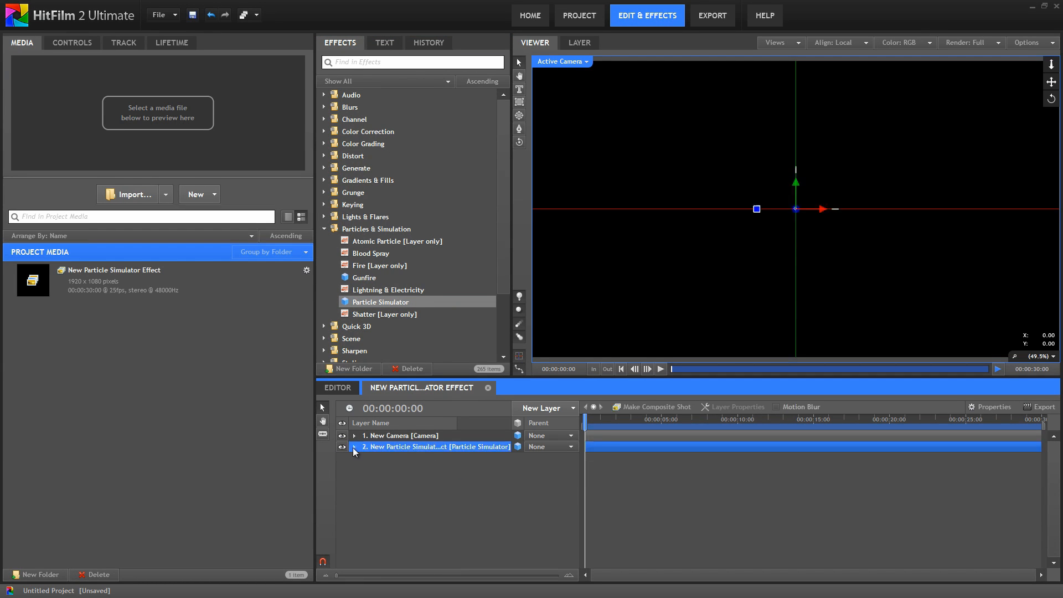
pyautogui.doubleClick(403, 447)
# Step: Expand Emitters > Emitter > Particle System and play the shot to preview white particles
pyautogui.click(8, 117)
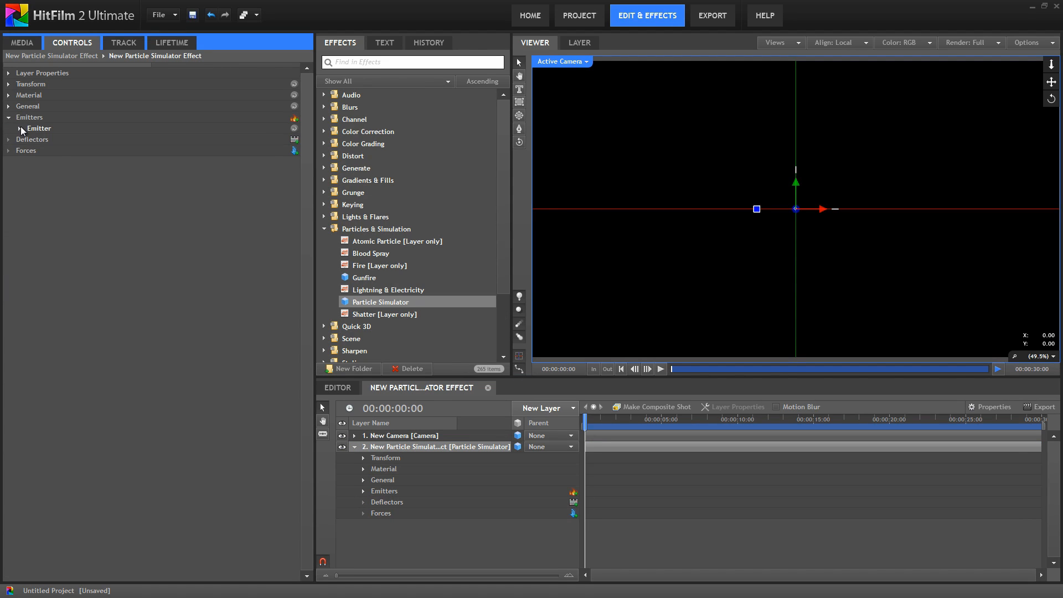
pyautogui.click(20, 127)
pyautogui.click(30, 172)
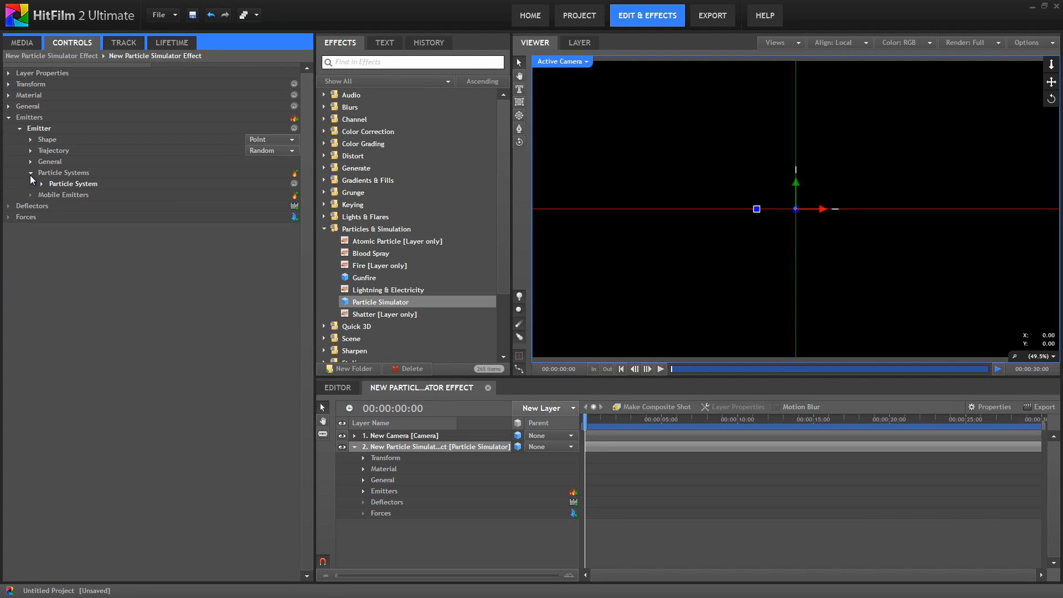
pyautogui.click(41, 183)
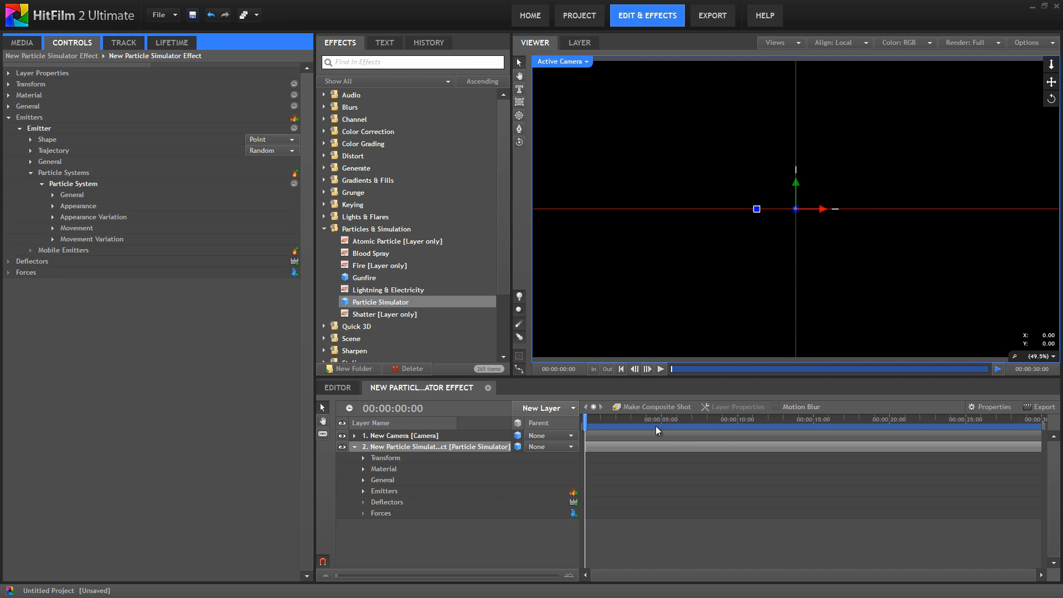
pyautogui.click(596, 421)
pyautogui.press('space')
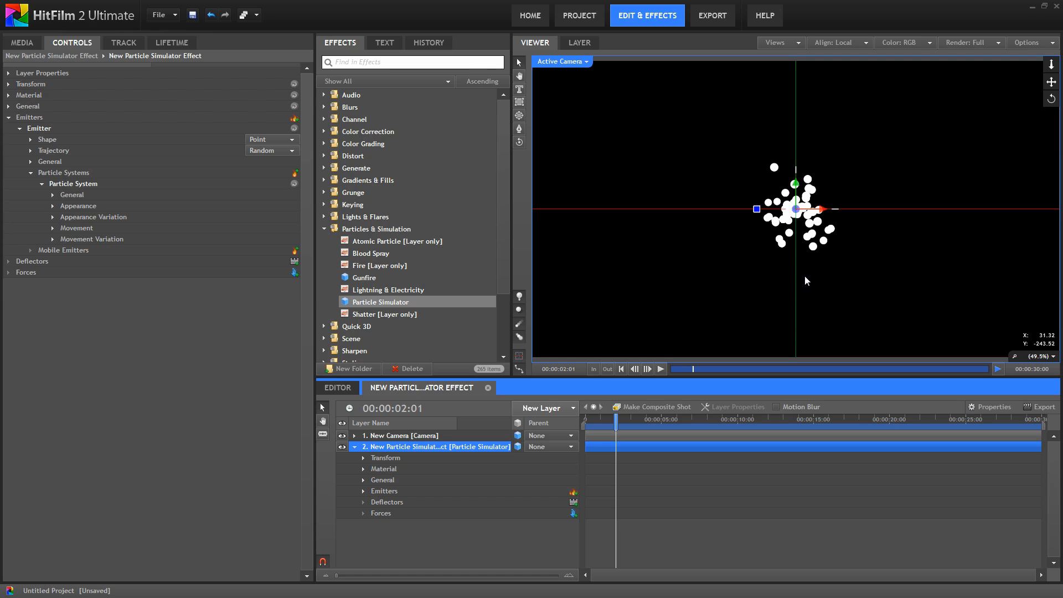
pyautogui.click(106, 217)
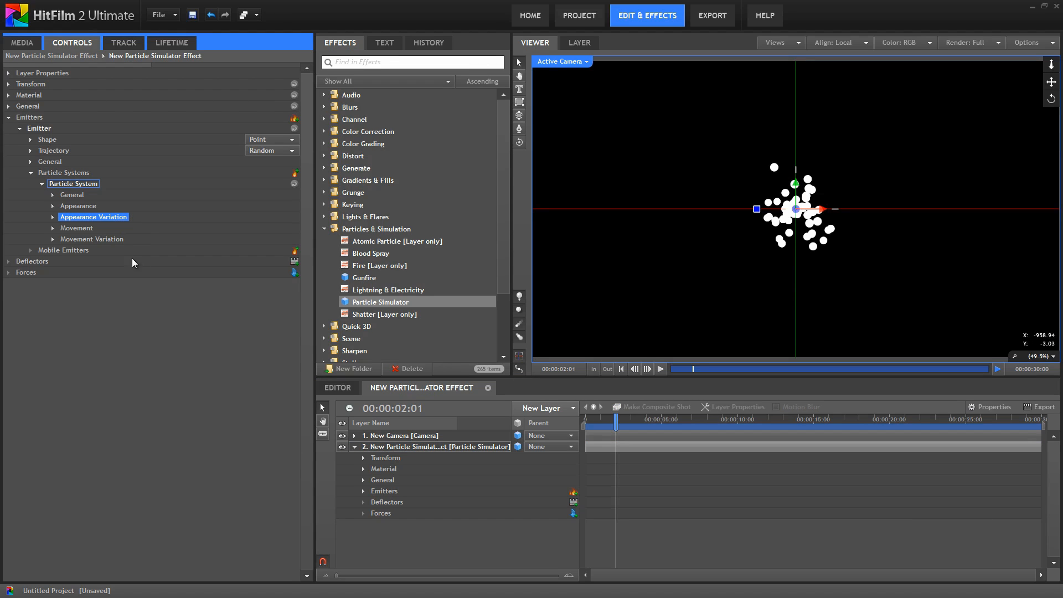
pyautogui.click(117, 239)
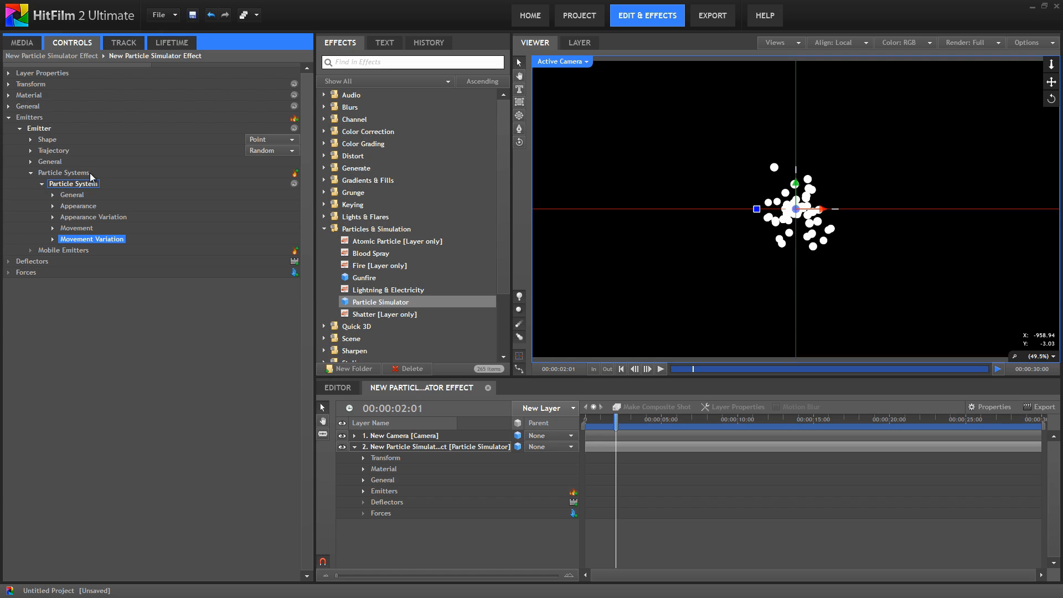
pyautogui.click(42, 184)
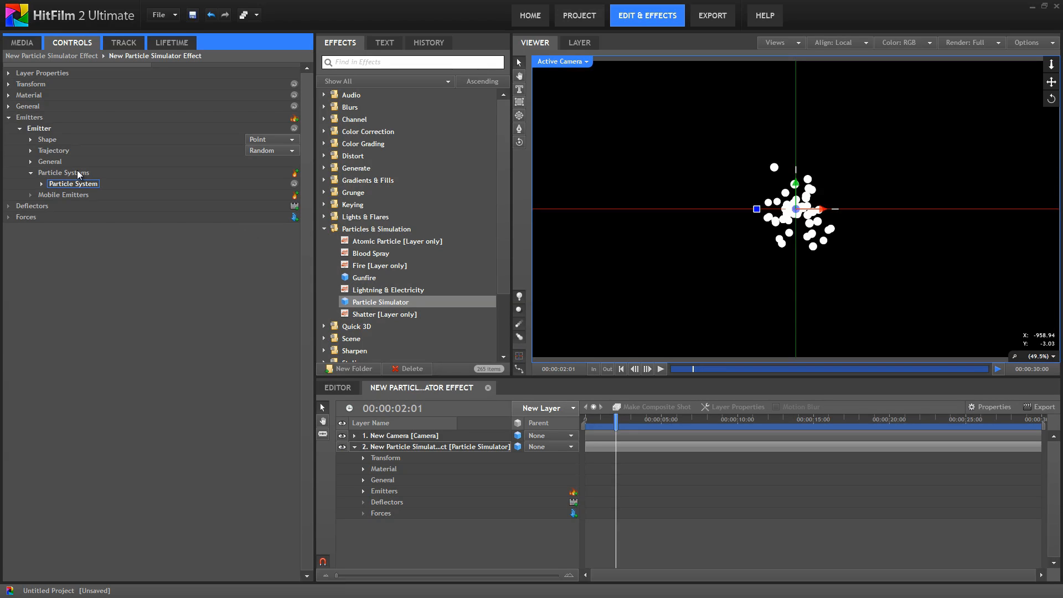
pyautogui.click(42, 183)
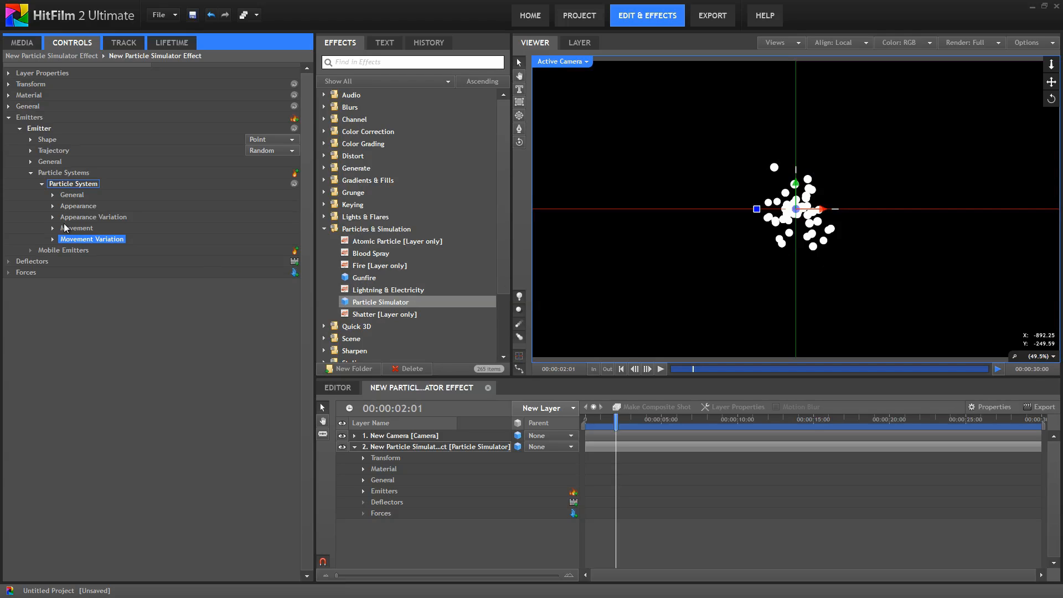
# Step: Set the particle colour to green (0, 170, 0) under Appearance
pyautogui.click(65, 208)
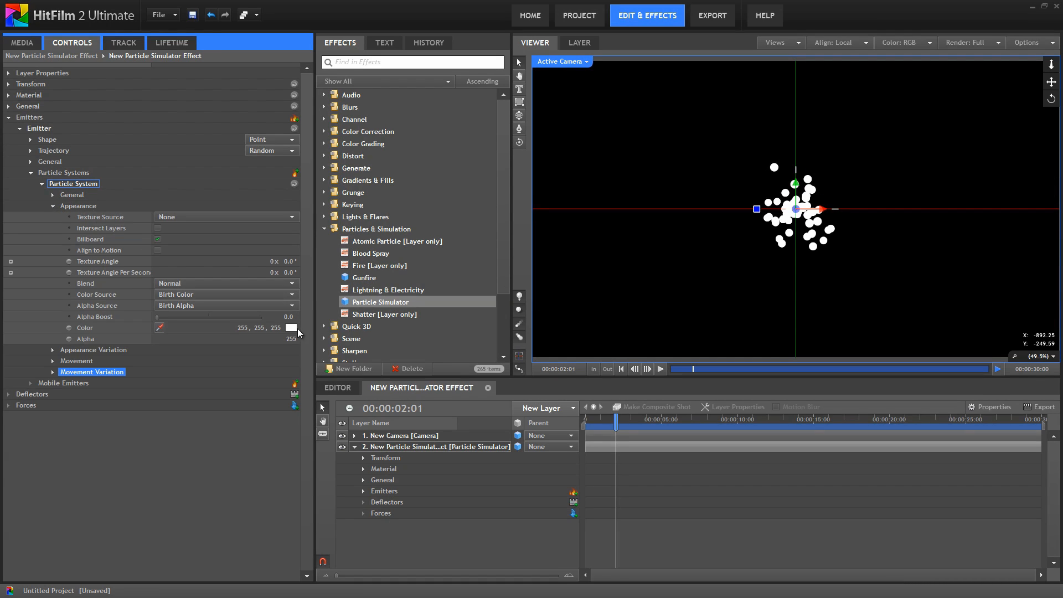
pyautogui.click(298, 330)
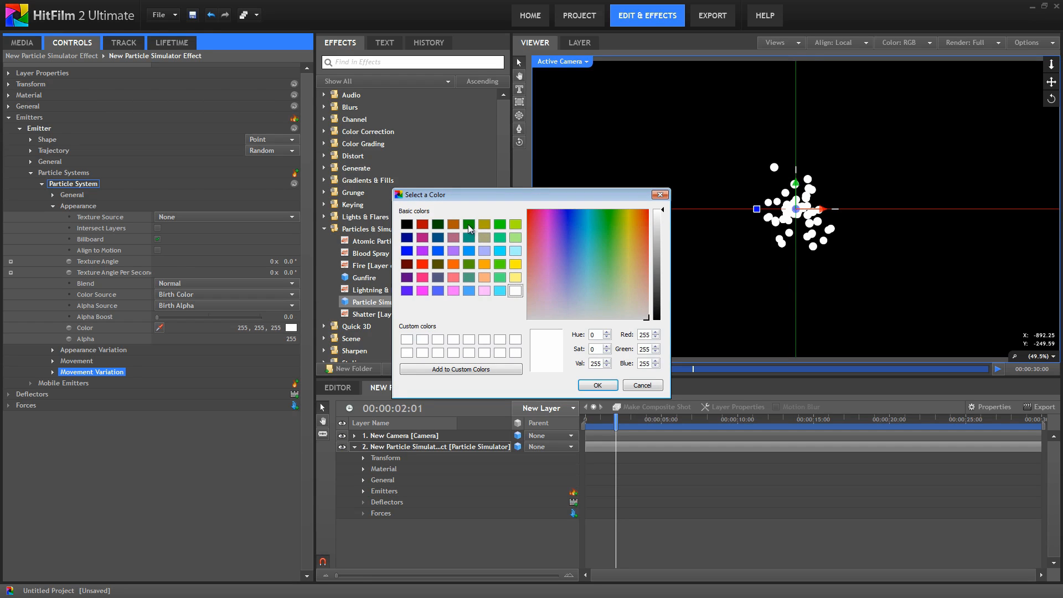
pyautogui.click(469, 225)
pyautogui.click(598, 385)
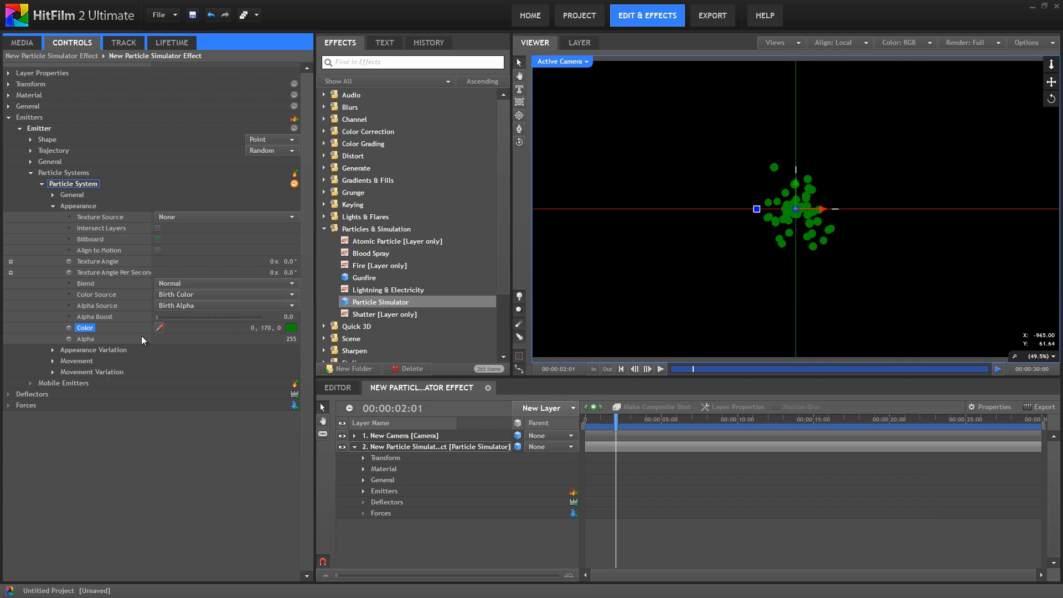
# Step: Try the Appearance Variation colour slider, then return it to 0%
pyautogui.click(53, 351)
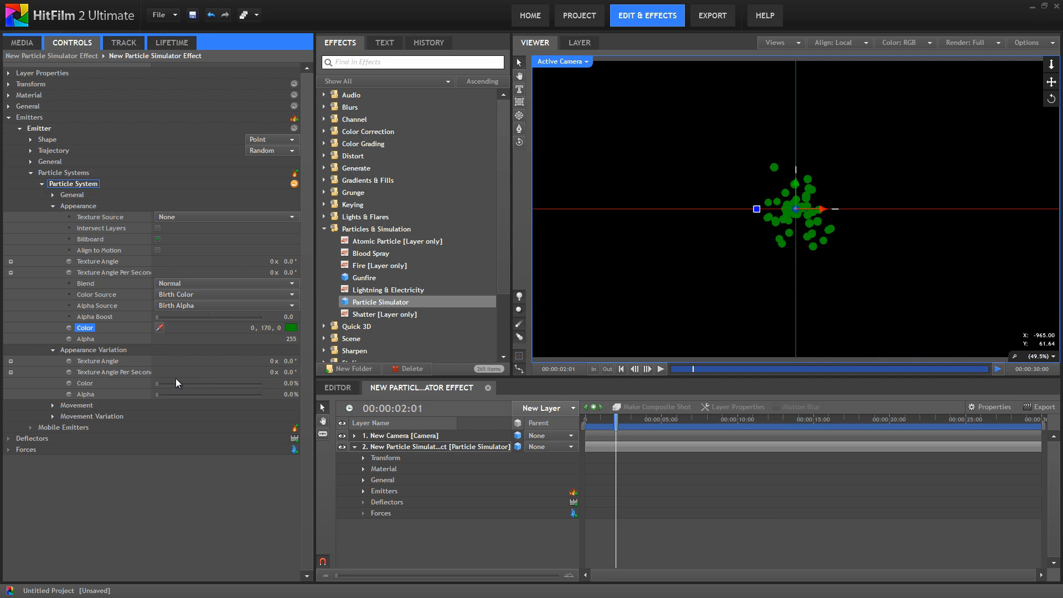
pyautogui.click(157, 383)
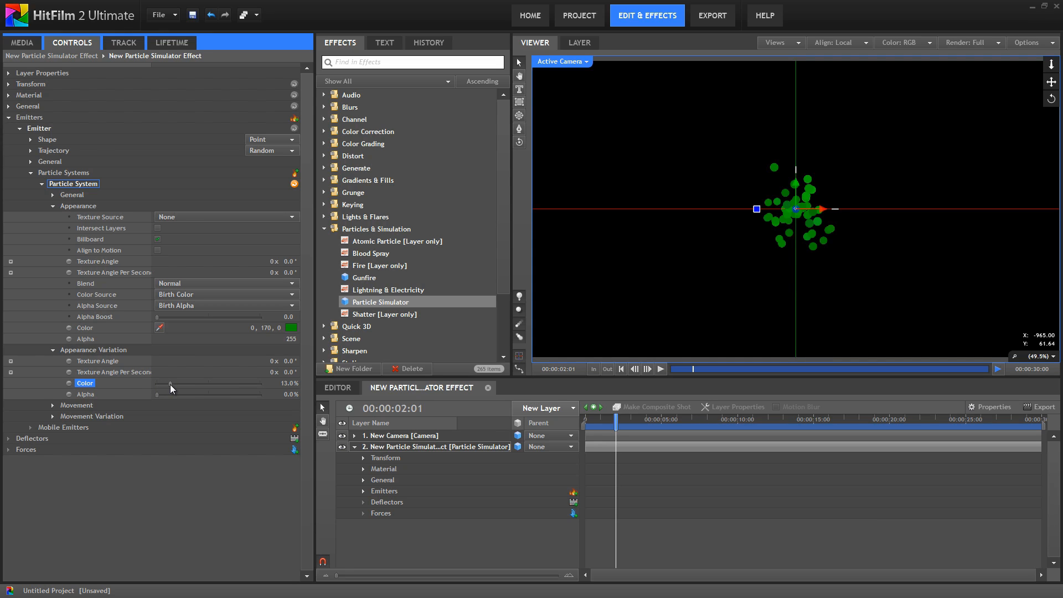
pyautogui.moveTo(171, 385); pyautogui.dragTo(215, 382)
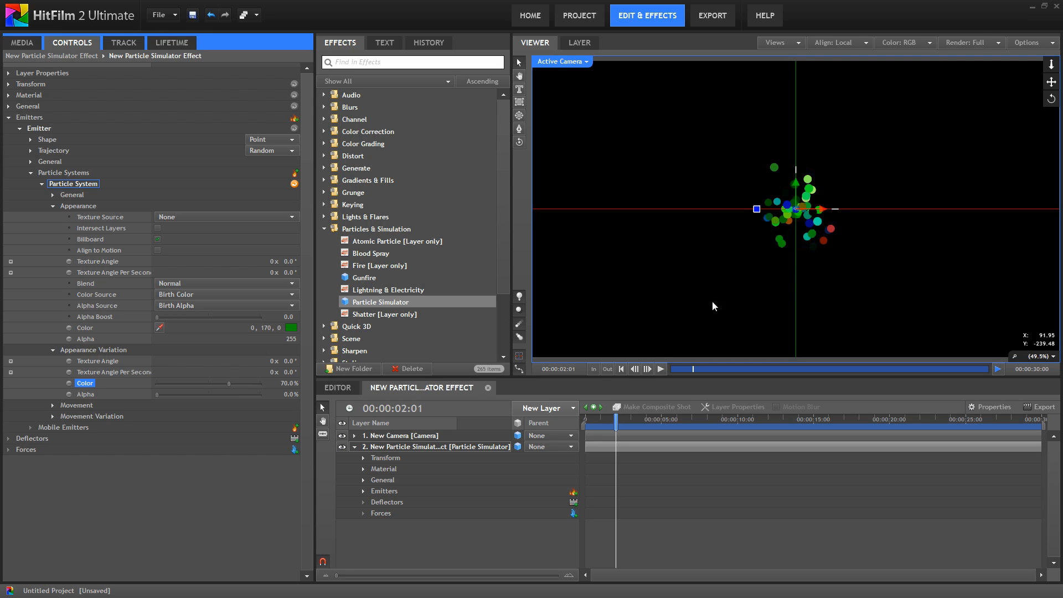
pyautogui.moveTo(228, 384); pyautogui.dragTo(191, 385)
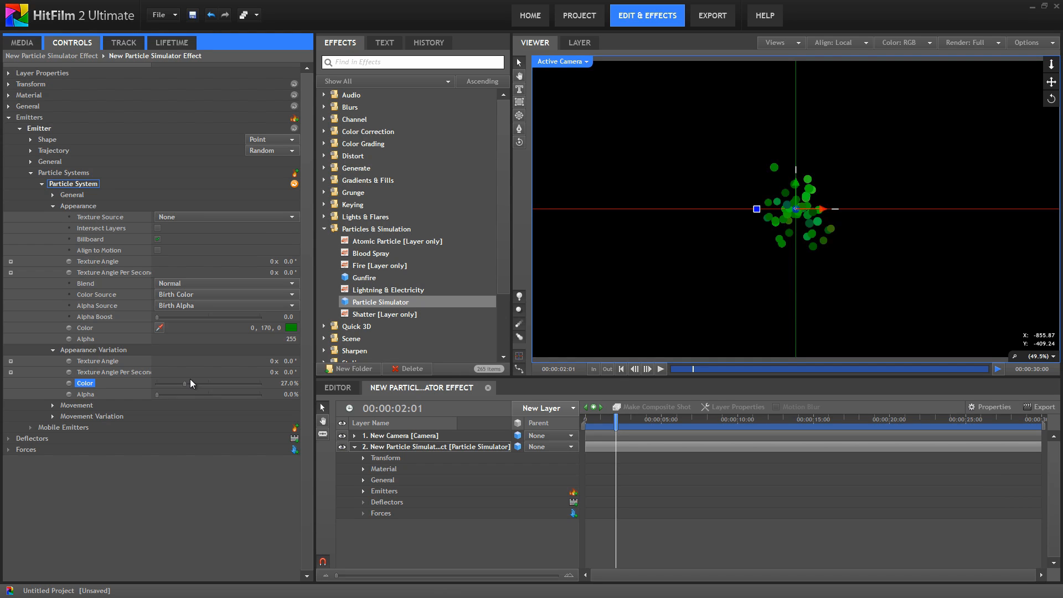
pyautogui.moveTo(190, 384)
pyautogui.mouseDown()
pyautogui.moveTo(230, 384)
pyautogui.moveTo(171, 386)
pyautogui.mouseUp()
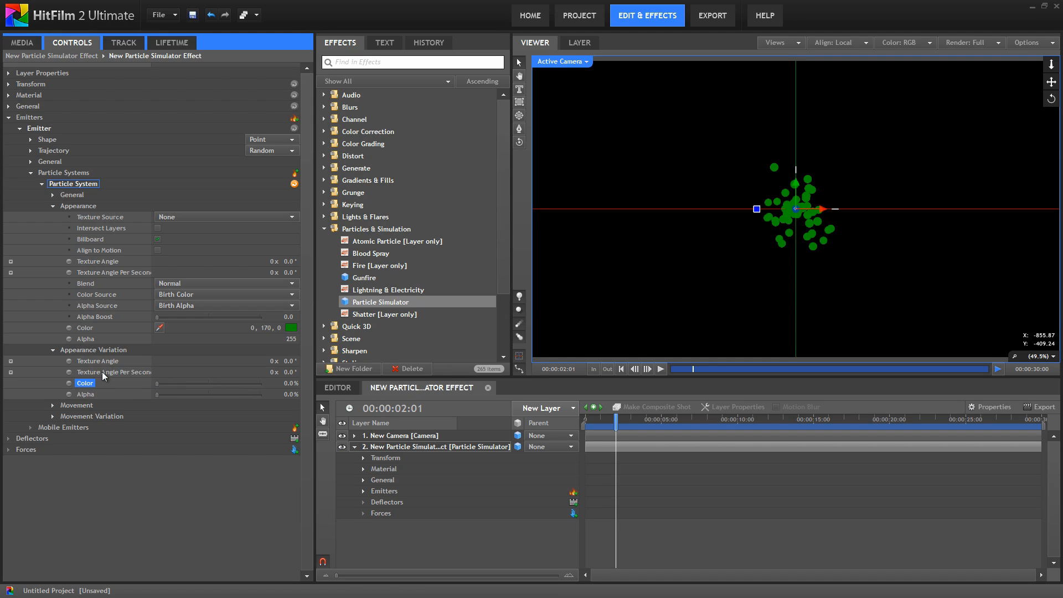
pyautogui.click(52, 350)
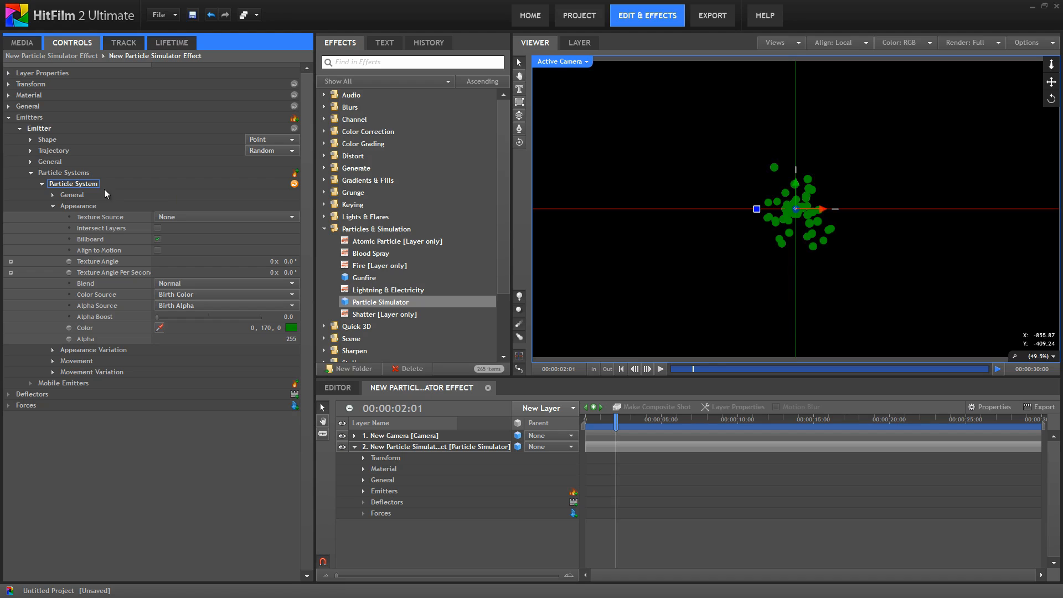
# Step: Rename the particle system to 'Green'
pyautogui.rightClick(80, 184)
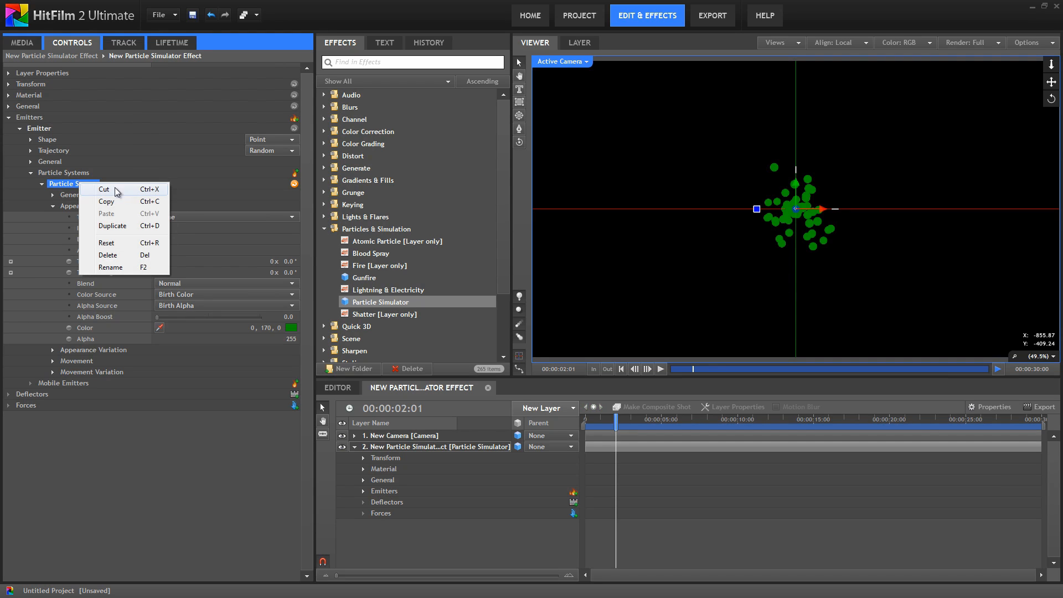
pyautogui.click(112, 268)
pyautogui.write('Green')
pyautogui.press('Return')
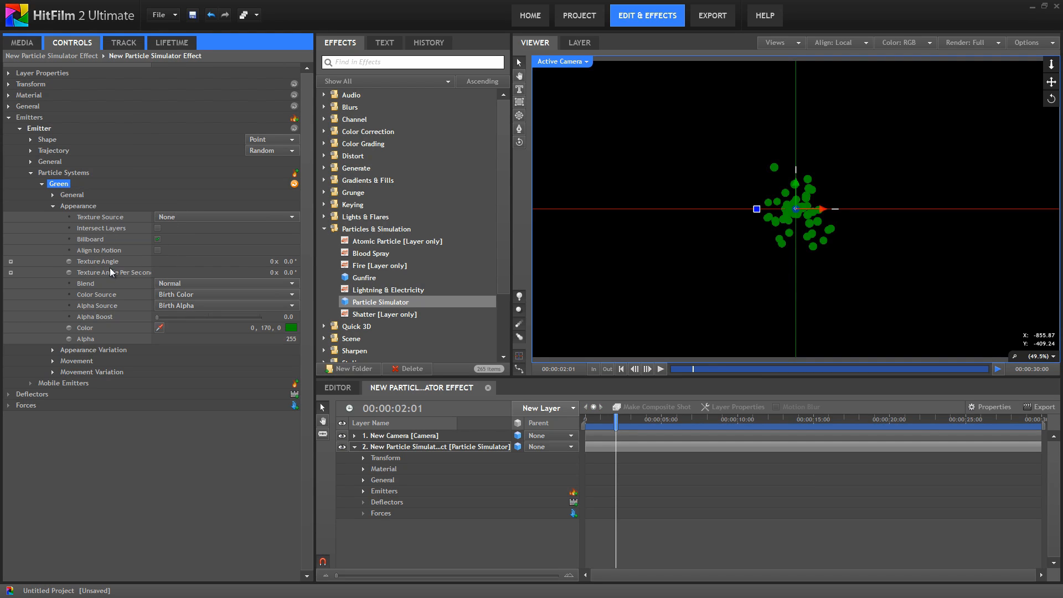
# Step: Add a second particle system and expand its General settings
pyautogui.click(296, 174)
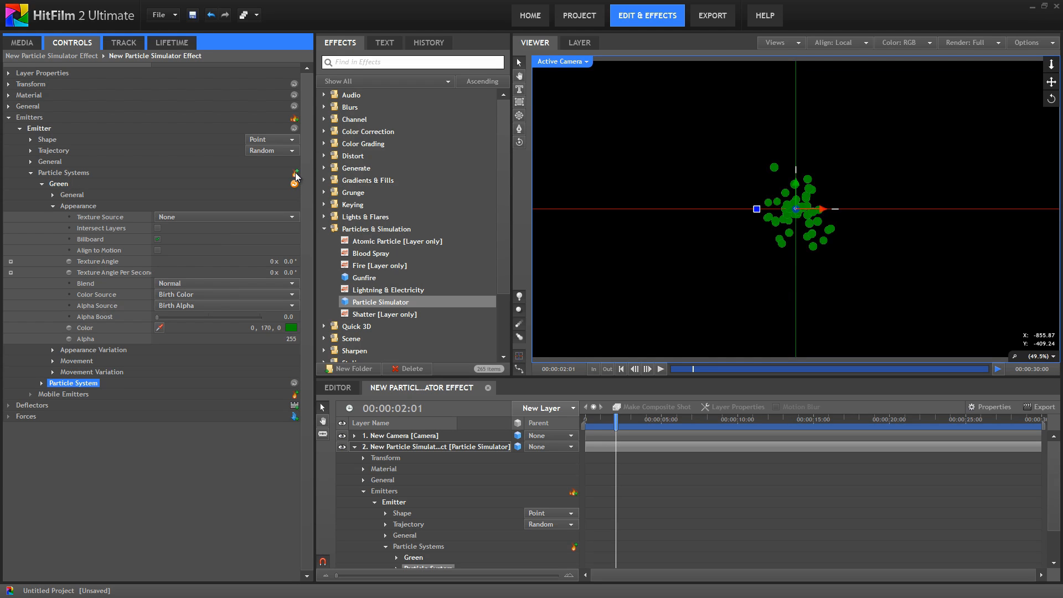
pyautogui.click(41, 183)
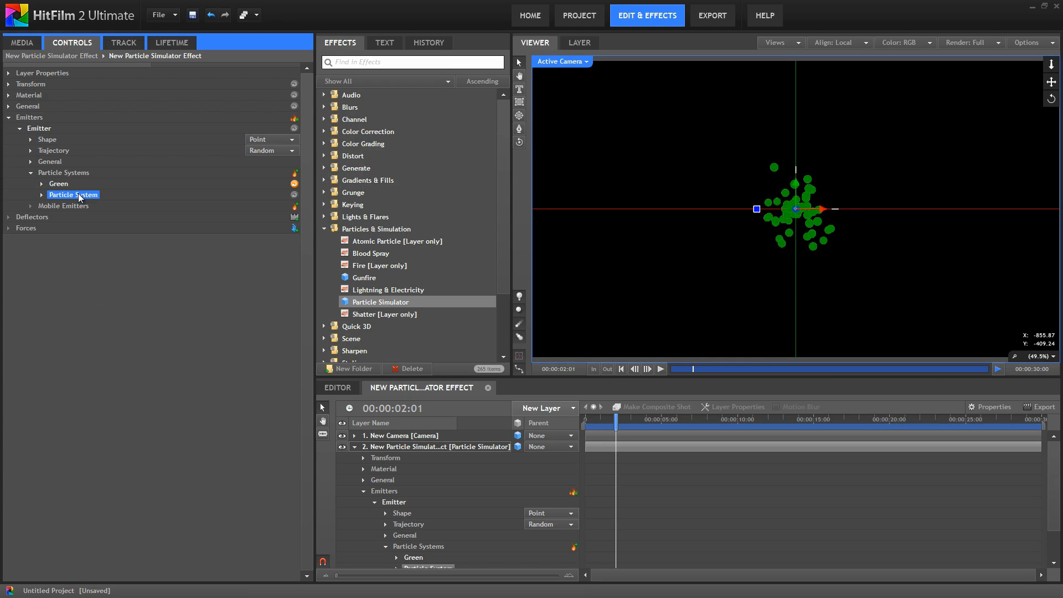
pyautogui.click(42, 195)
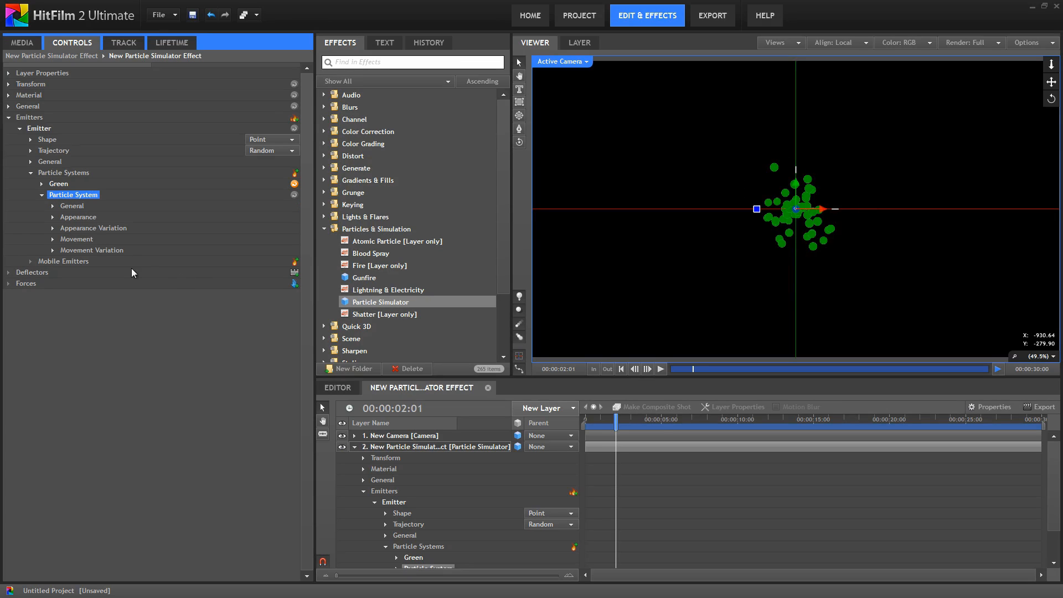
pyautogui.click(52, 206)
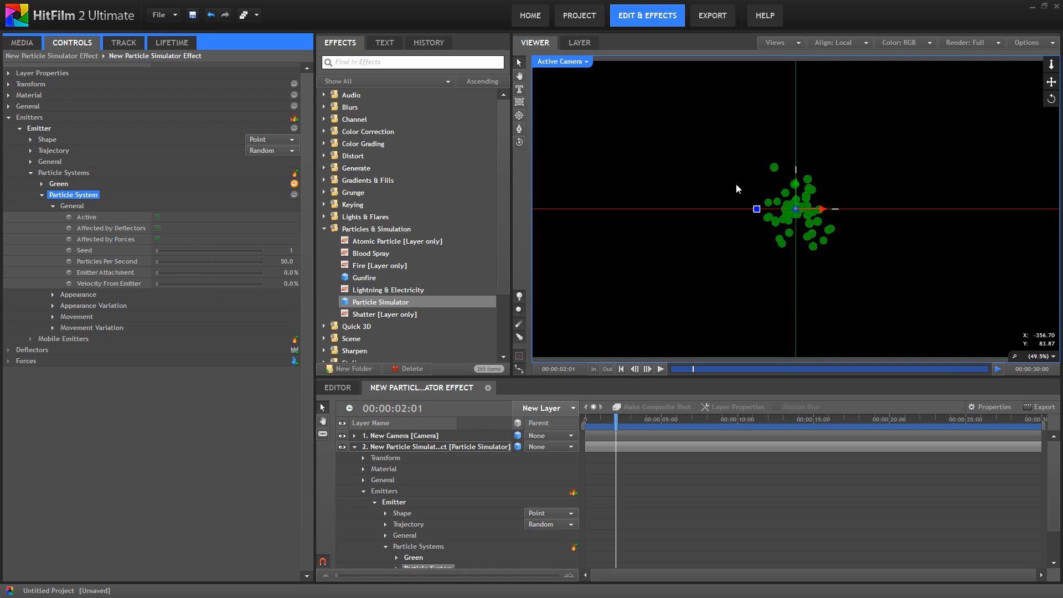
# Step: Adjust the new system's Seed and make its particles blue
pyautogui.click(161, 250)
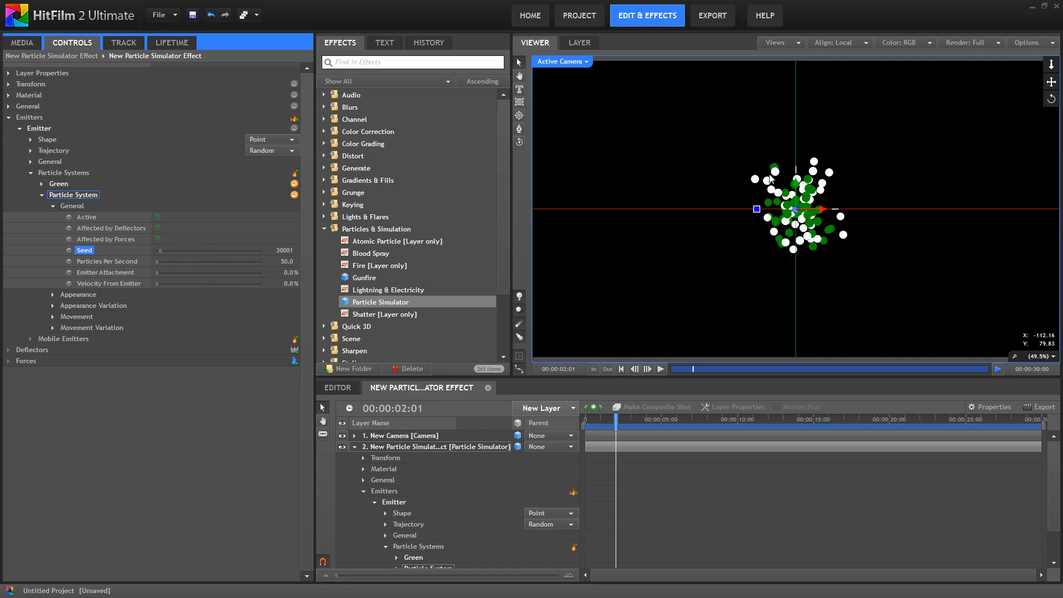
pyautogui.click(53, 205)
pyautogui.click(53, 217)
pyautogui.click(291, 339)
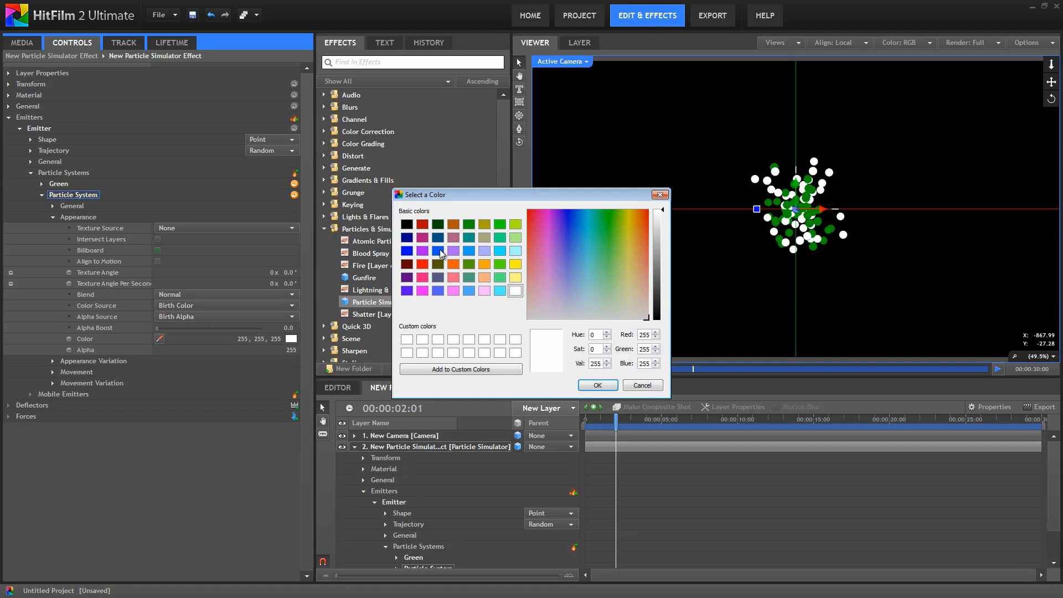
pyautogui.click(437, 251)
pyautogui.click(597, 386)
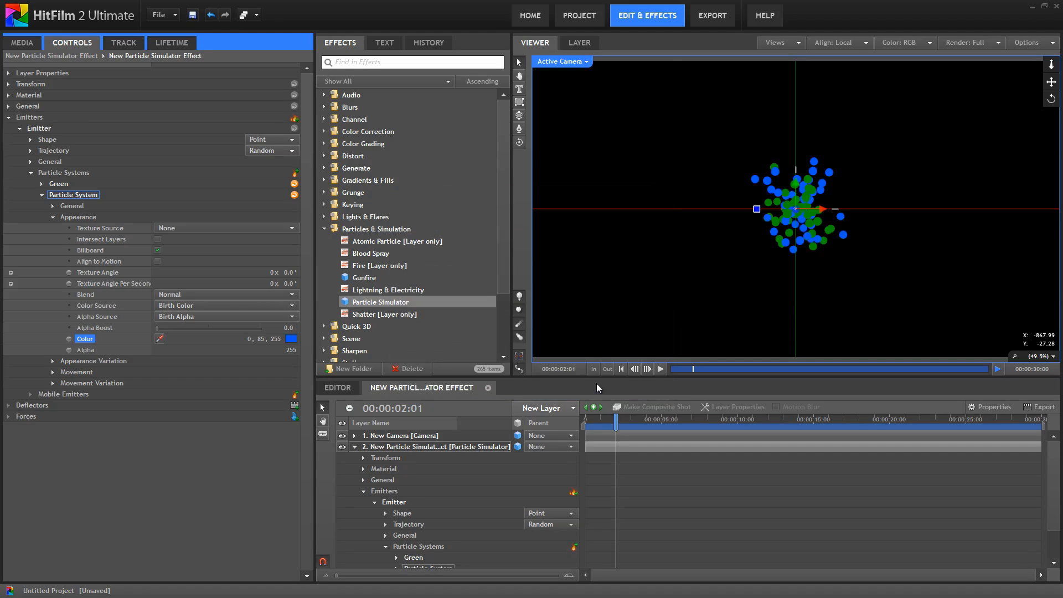
# Step: Set Particles Per Second to 15 and scrub the timeline to preview
pyautogui.click(53, 217)
pyautogui.click(53, 206)
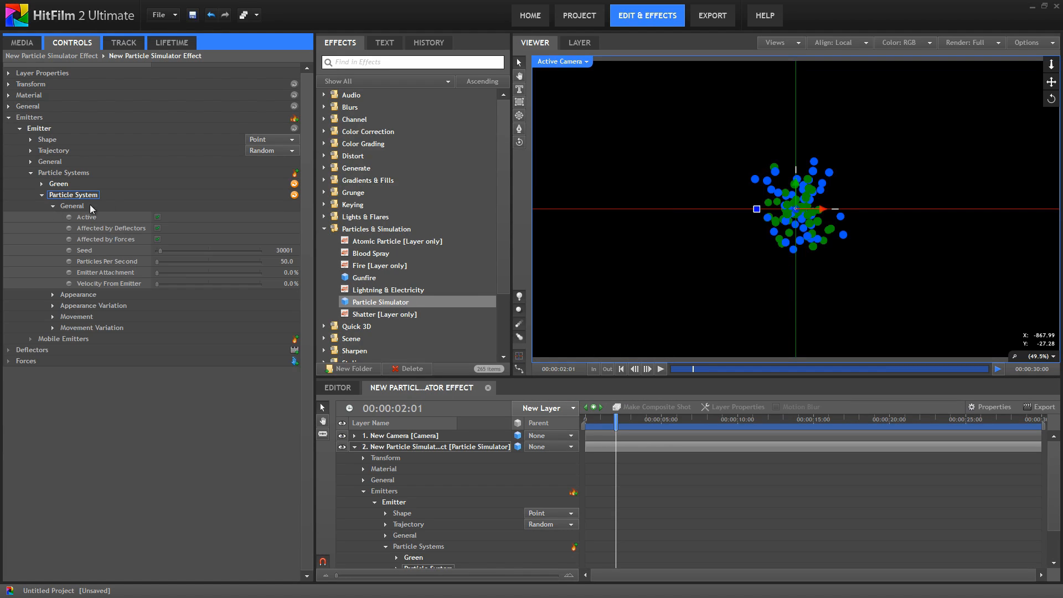
pyautogui.click(285, 261)
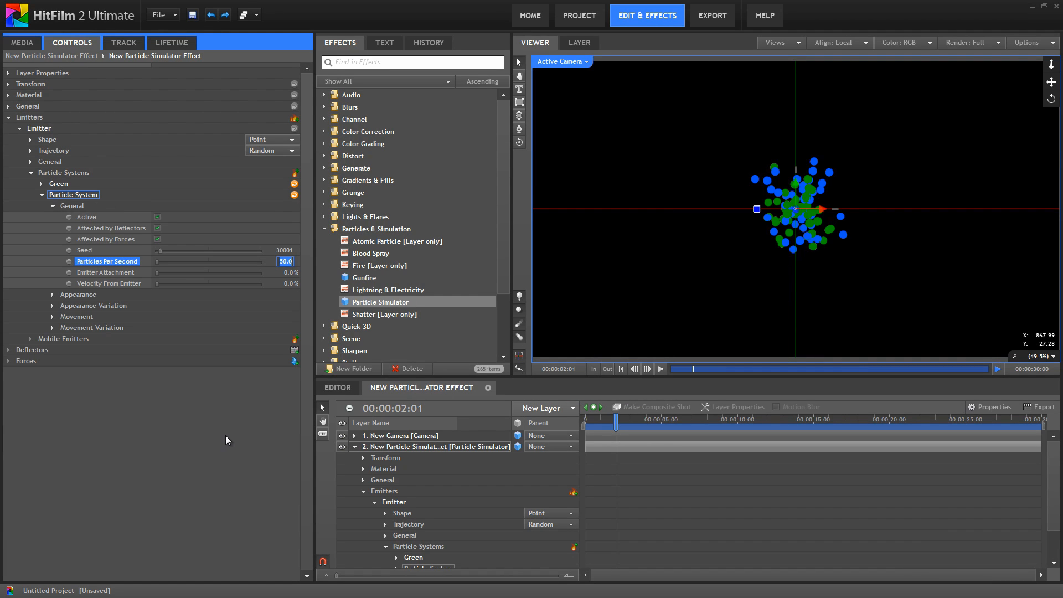
pyautogui.write('15')
pyautogui.press('Return')
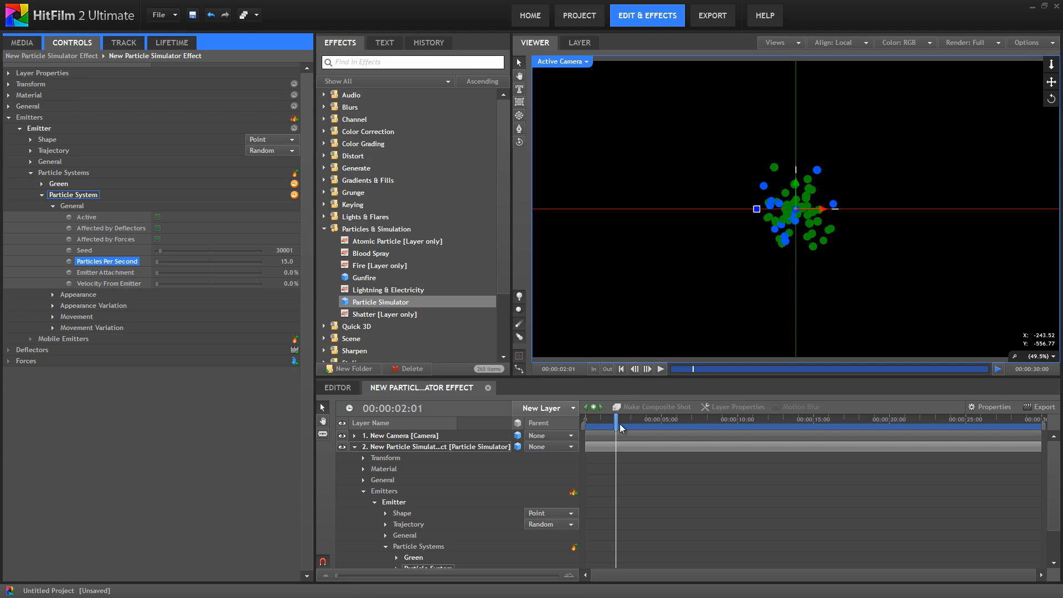
pyautogui.moveTo(620, 424); pyautogui.dragTo(691, 431)
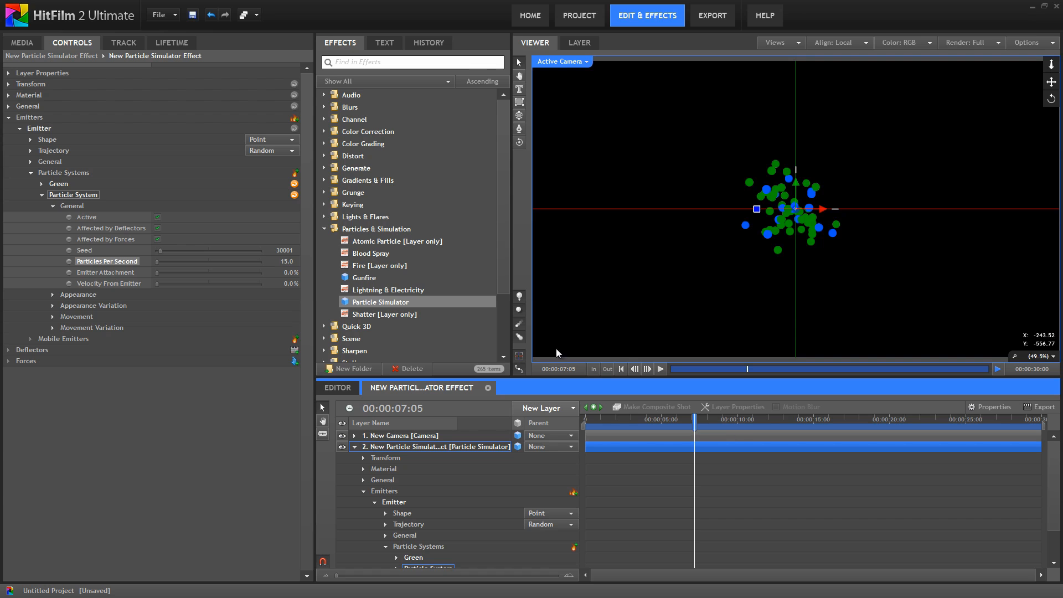
# Step: Rename the second particle system to 'Blue'
pyautogui.click(42, 195)
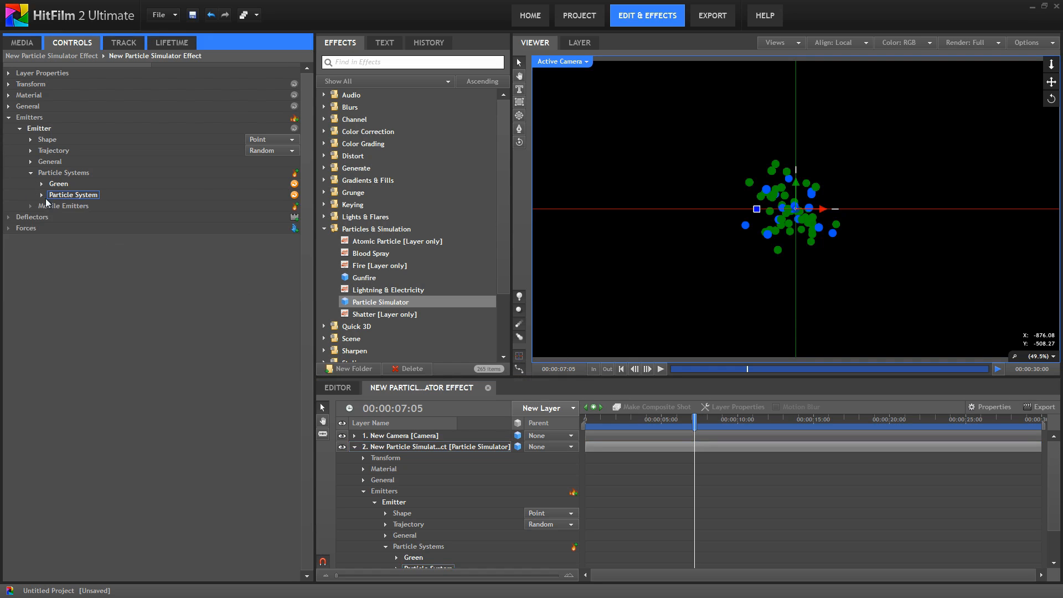
pyautogui.rightClick(79, 197)
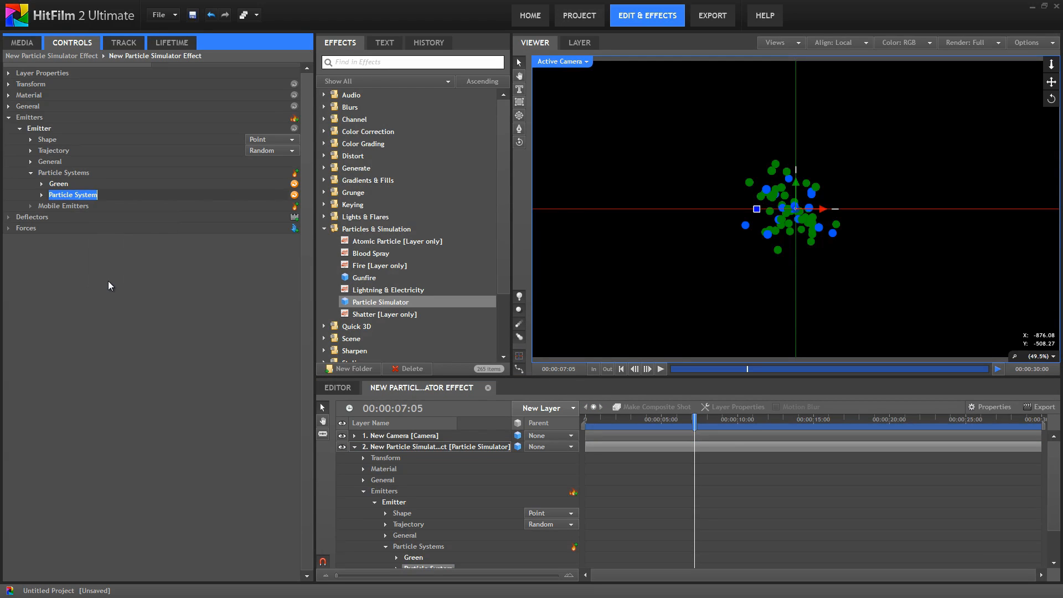
pyautogui.write('Blue')
pyautogui.press('Return')
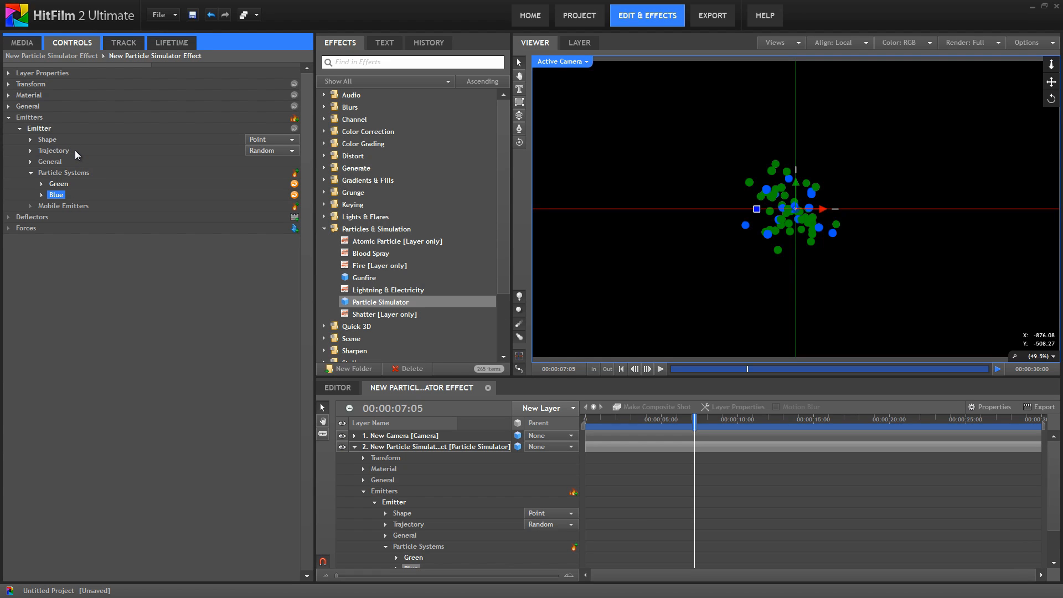
# Step: Move the emitter's Shape Position X to -393, left of centre
pyautogui.click(30, 139)
pyautogui.moveTo(242, 167); pyautogui.dragTo(50, 173)
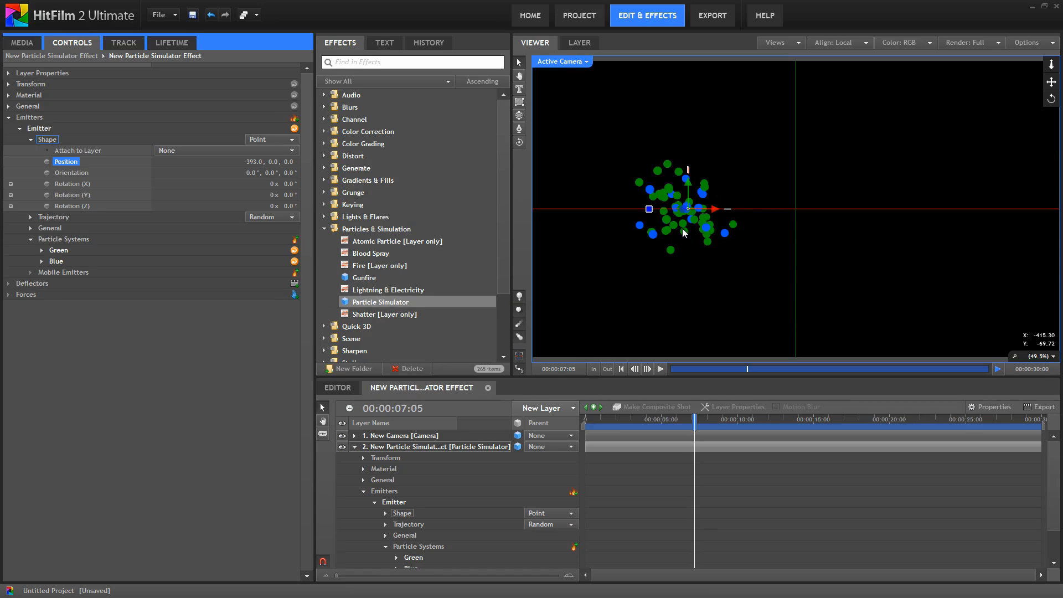
pyautogui.click(244, 173)
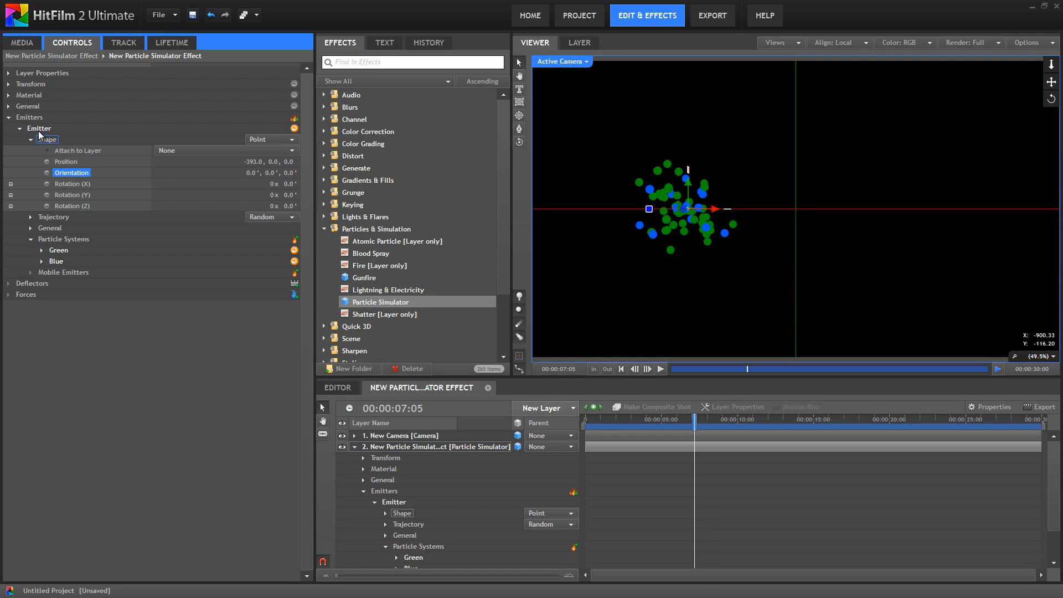
pyautogui.click(30, 140)
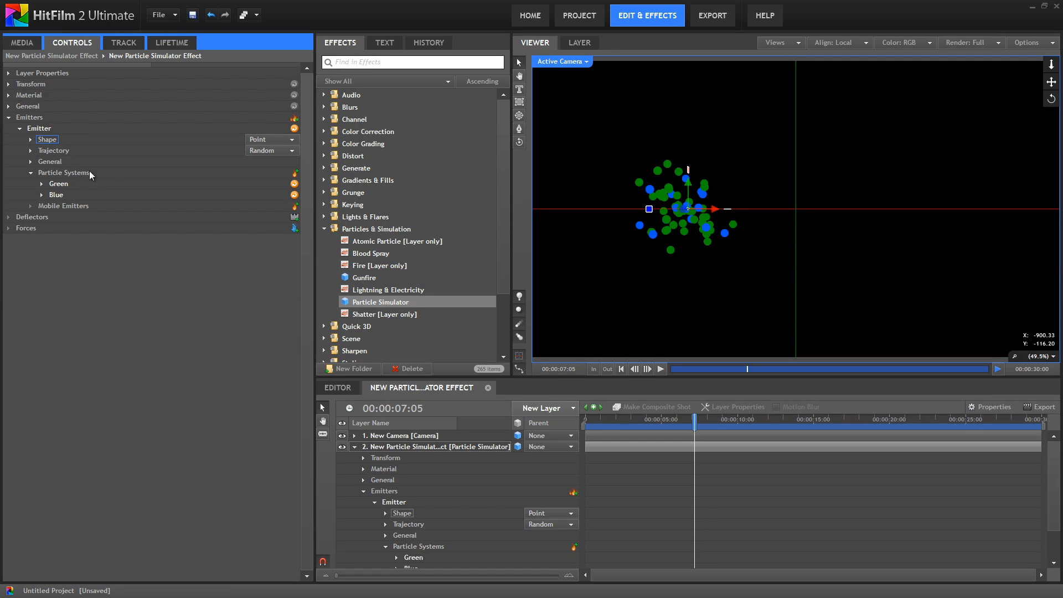
pyautogui.click(66, 206)
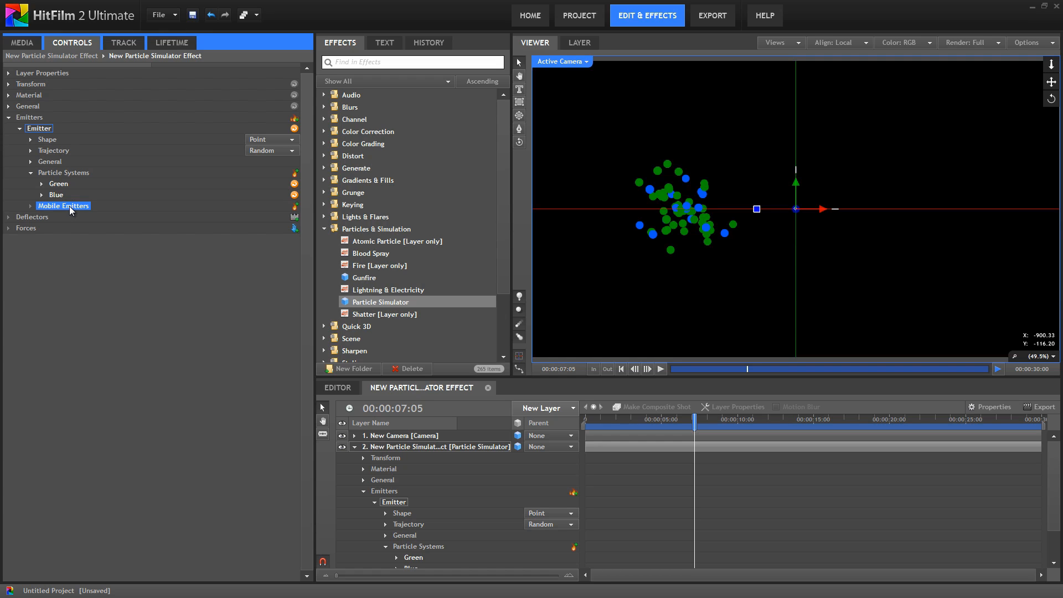
# Step: Add a Mobile Emitter and expand its particle systems
pyautogui.click(295, 206)
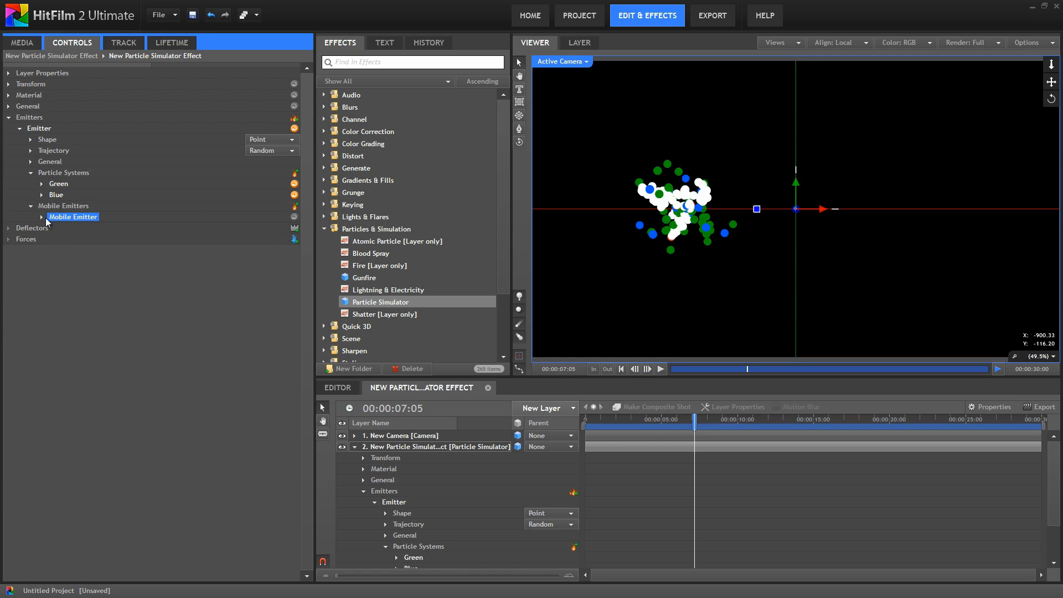
pyautogui.click(43, 216)
pyautogui.click(53, 251)
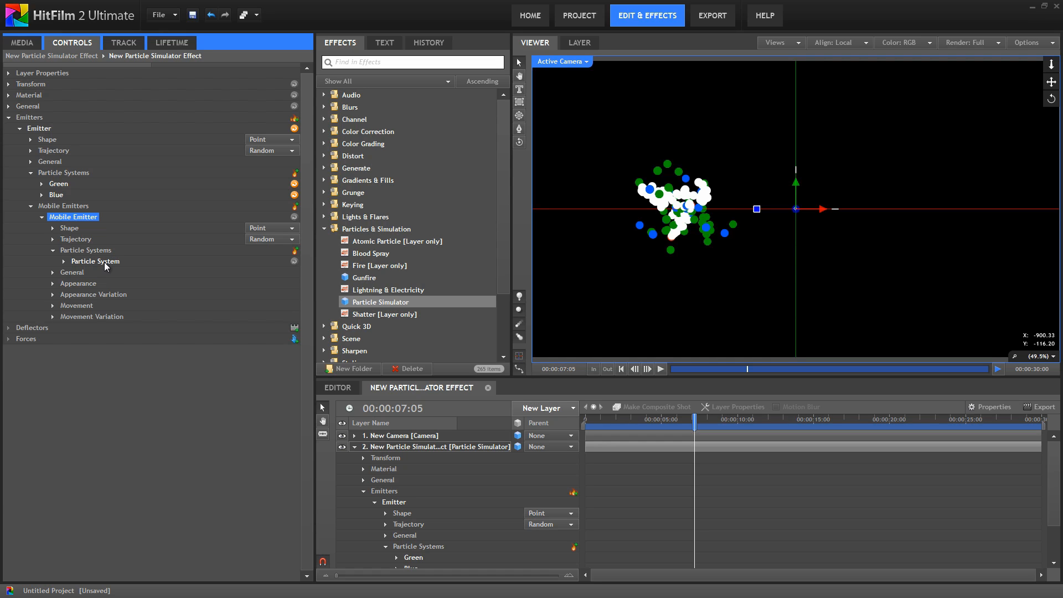
pyautogui.moveTo(694, 421); pyautogui.dragTo(681, 420)
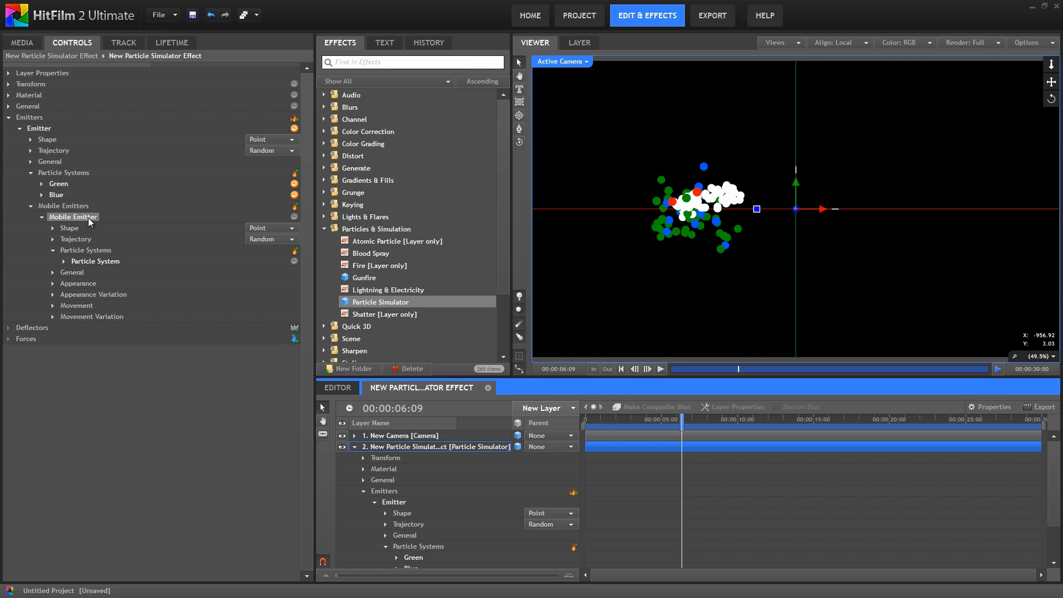
# Step: Play and stop the animation to preview the white mobile particles
pyautogui.click(20, 132)
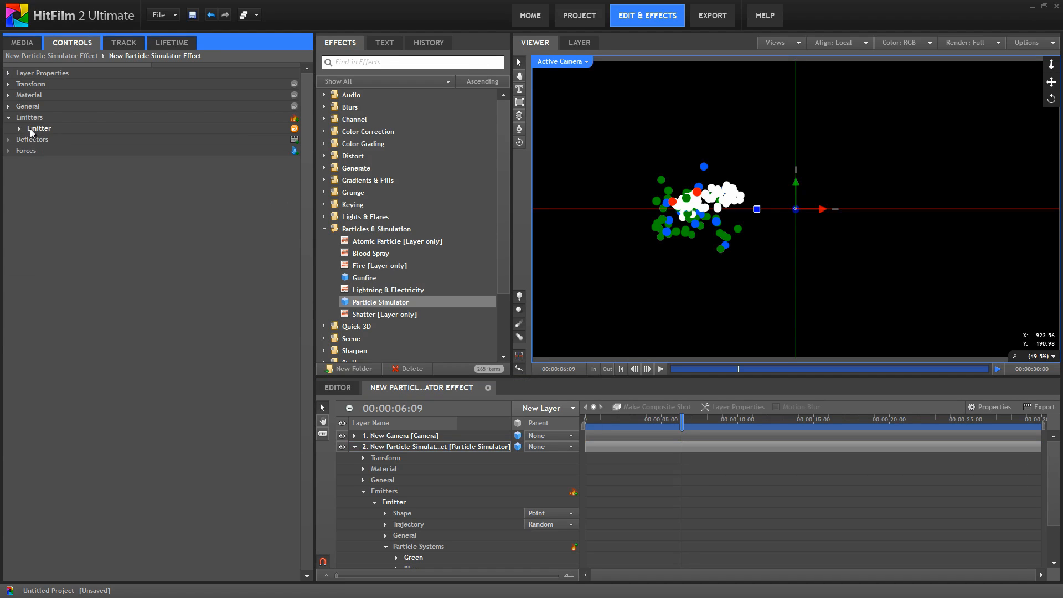
pyautogui.click(355, 448)
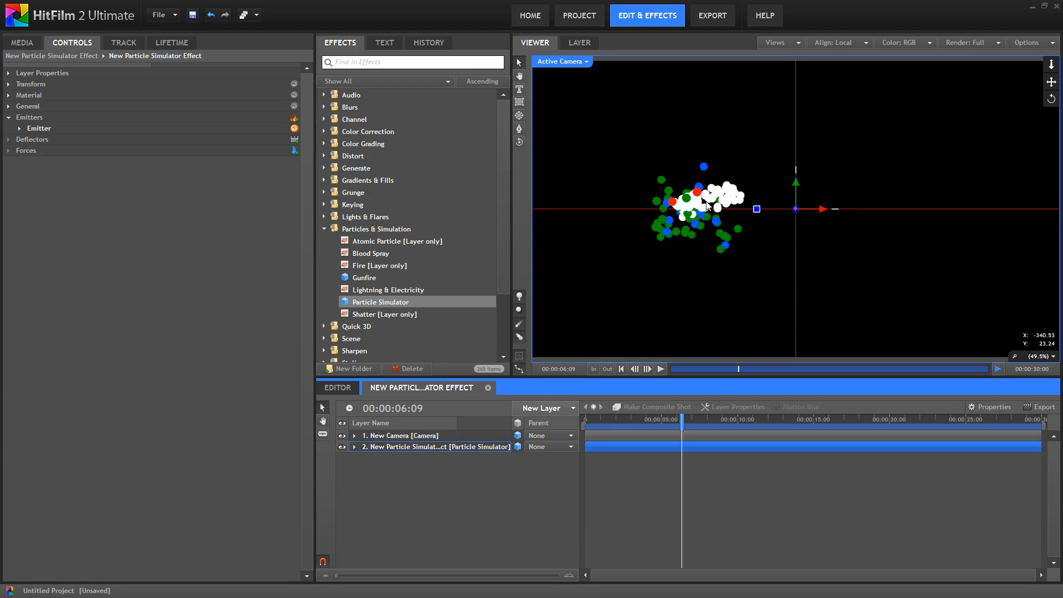
pyautogui.click(660, 369)
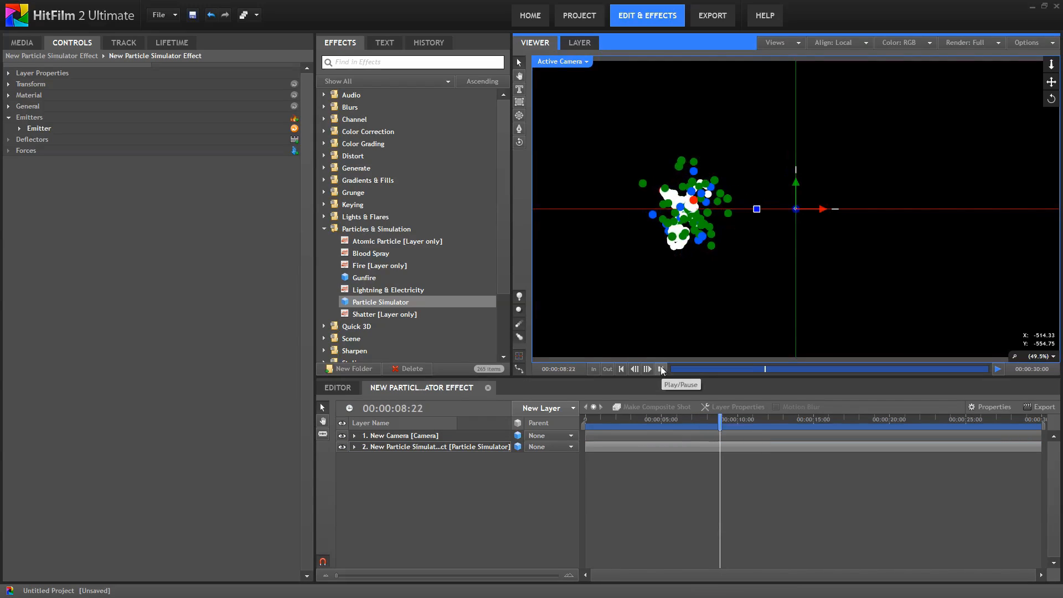
pyautogui.click(662, 370)
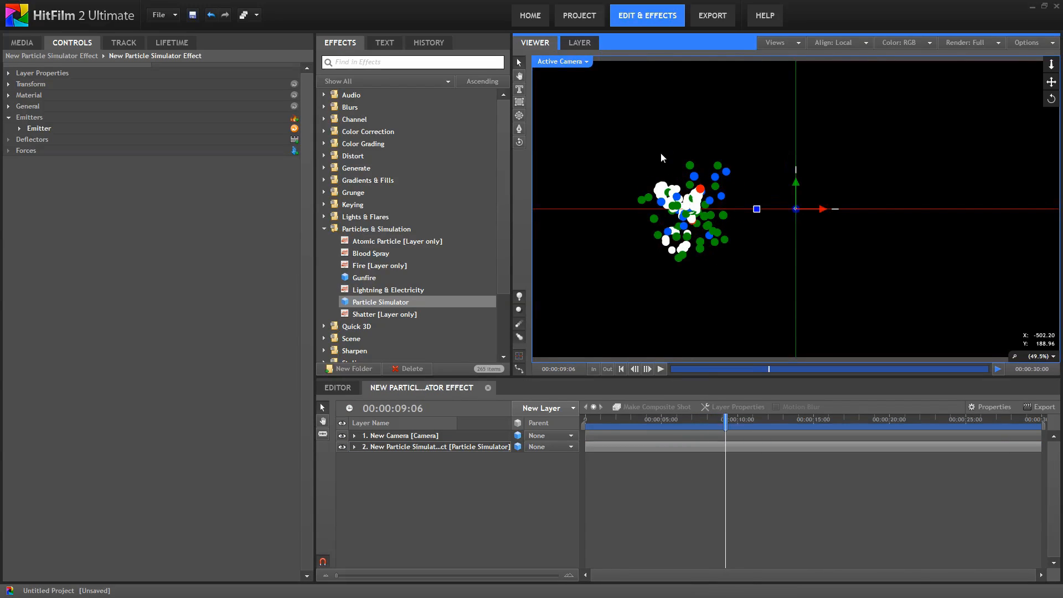
pyautogui.click(20, 129)
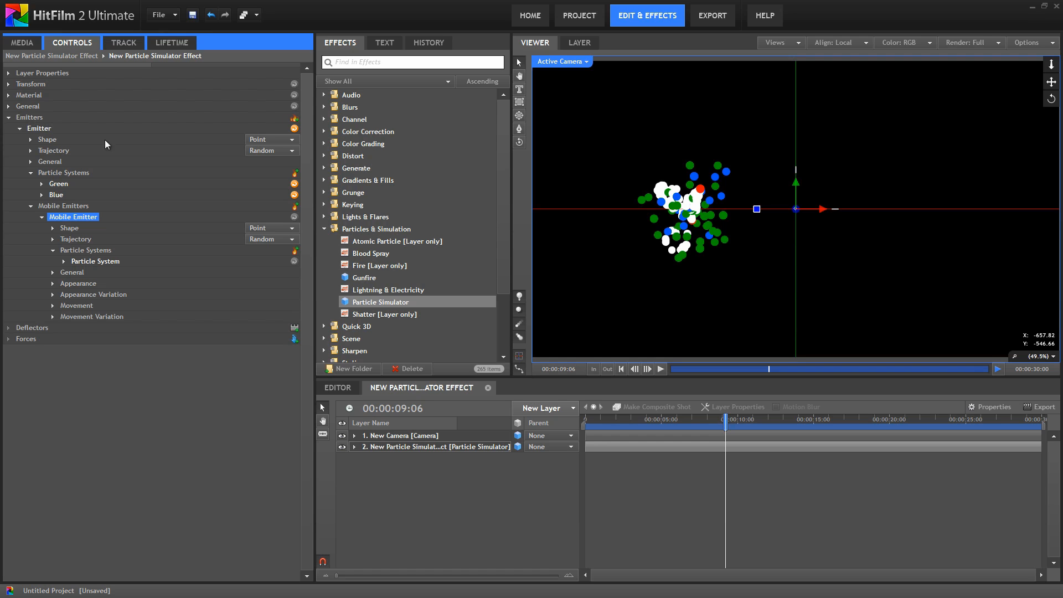
# Step: Duplicate the Emitter and rename the original to 'Left'
pyautogui.rightClick(41, 129)
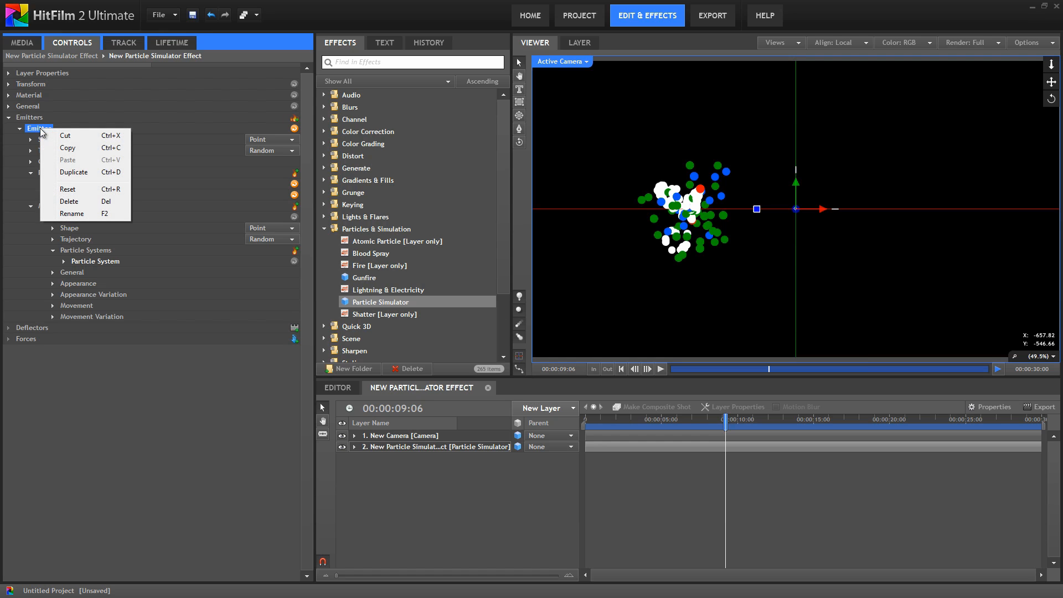
pyautogui.click(74, 172)
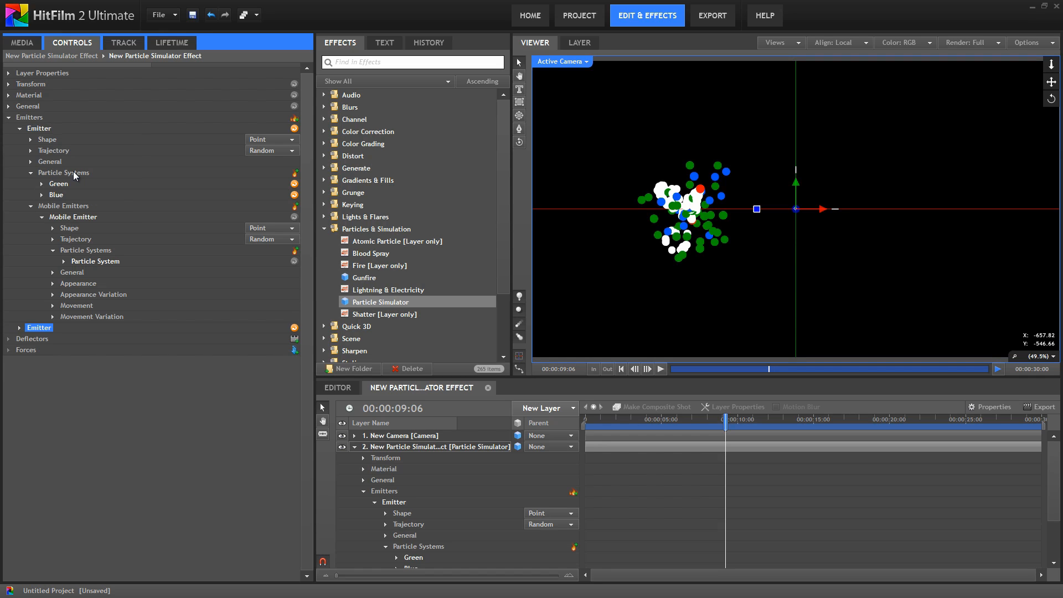
pyautogui.rightClick(43, 128)
pyautogui.click(74, 212)
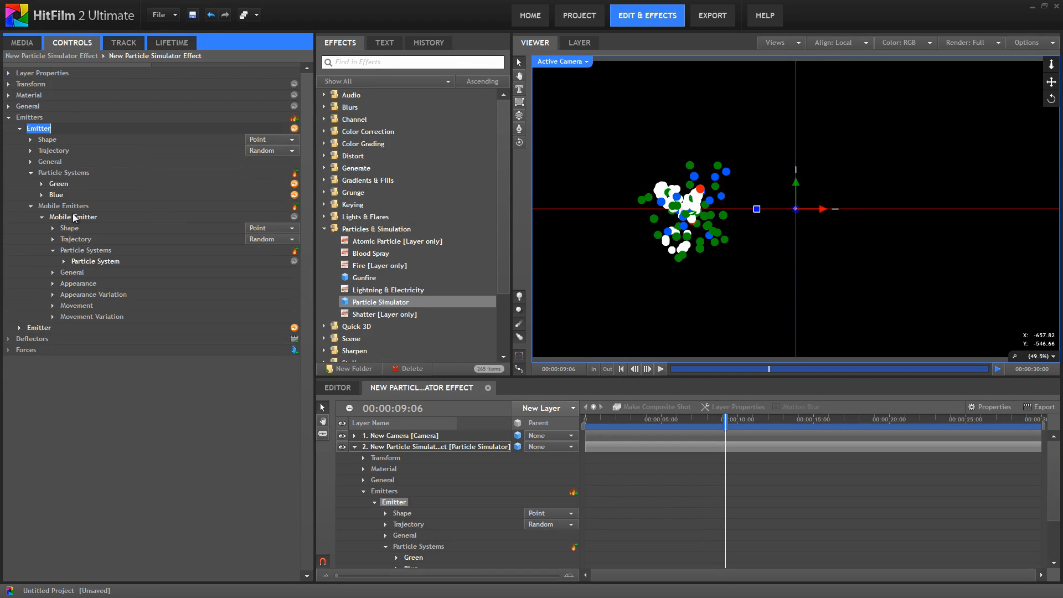
pyautogui.write('Left')
pyautogui.press('Return')
# Step: Set the duplicated emitter's Shape Position X to 0
pyautogui.click(43, 330)
pyautogui.click(19, 331)
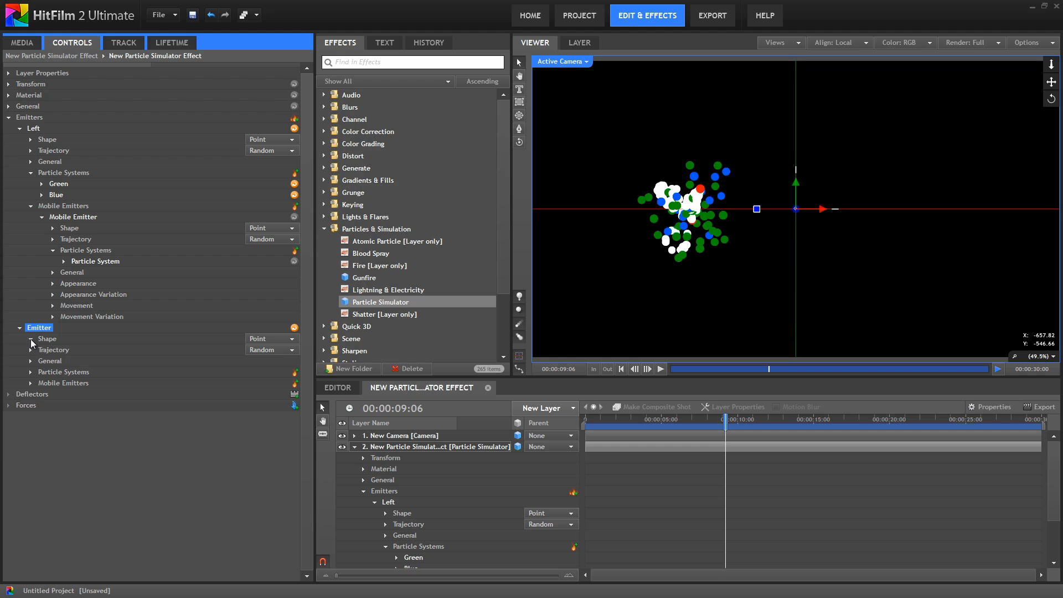
pyautogui.click(31, 339)
pyautogui.click(252, 361)
pyautogui.write('0')
pyautogui.press('Return')
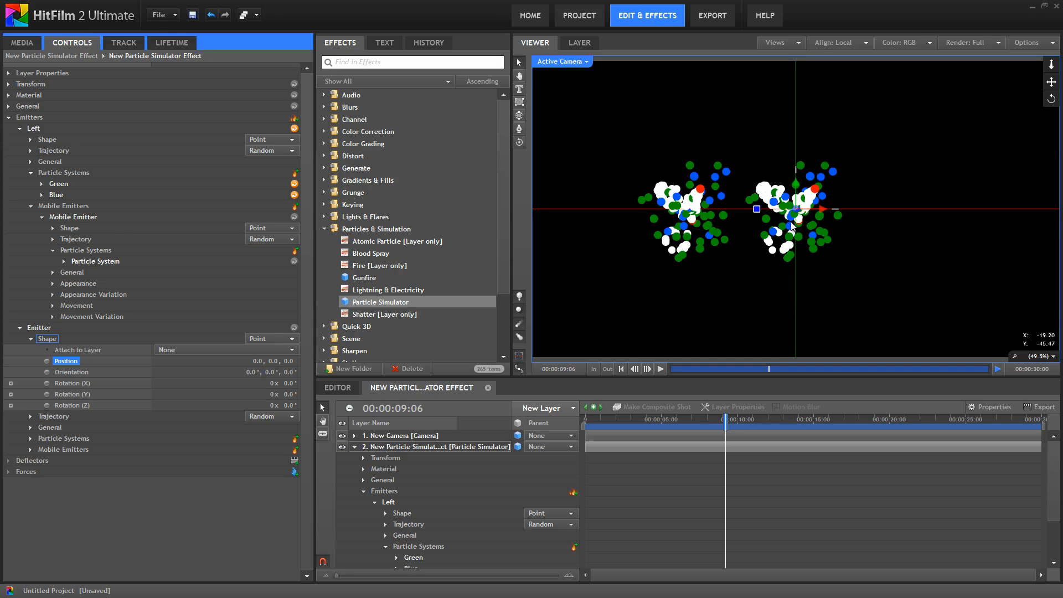
# Step: Rename the duplicated emitter to 'Right'
pyautogui.rightClick(41, 328)
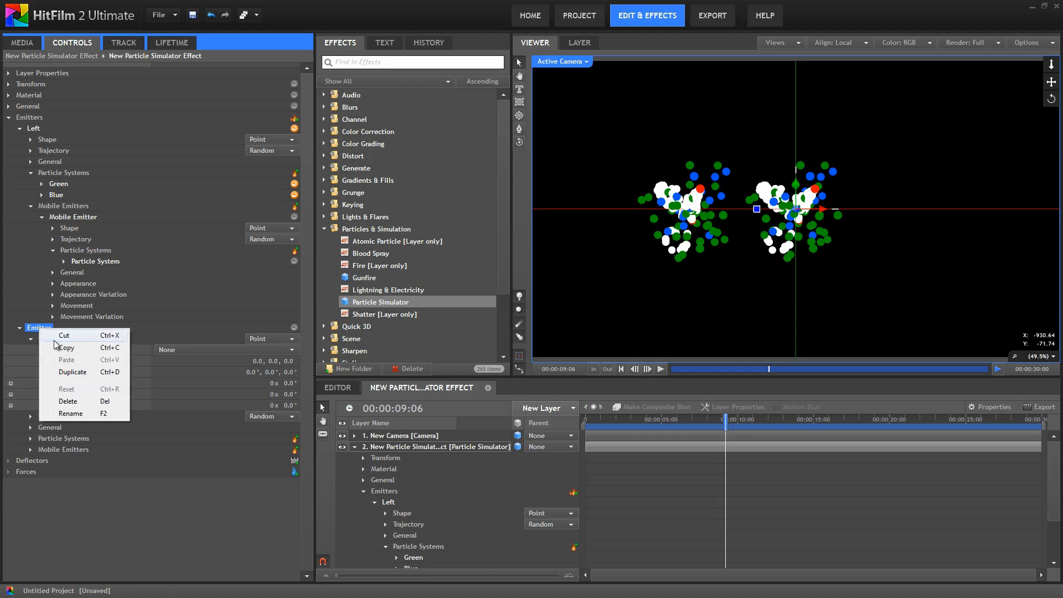
pyautogui.click(71, 413)
pyautogui.write('Right')
pyautogui.press('Return')
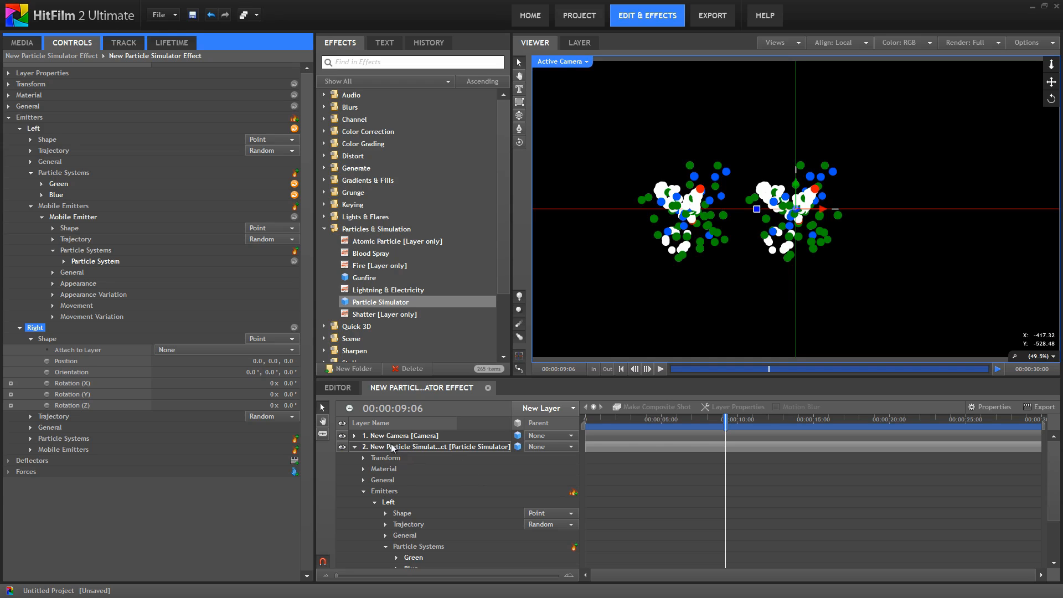
pyautogui.click(354, 446)
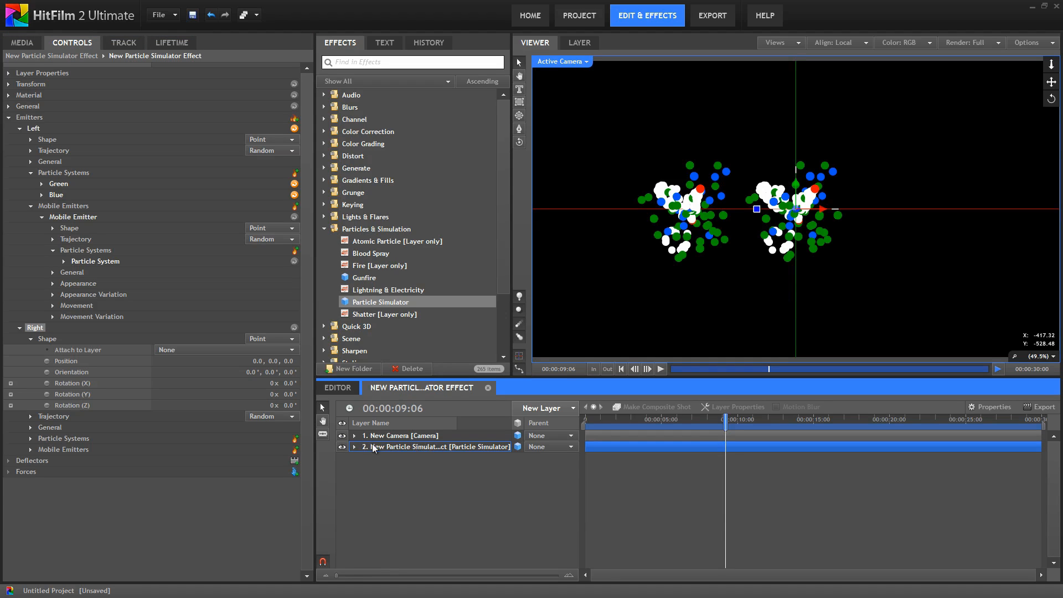
pyautogui.click(355, 446)
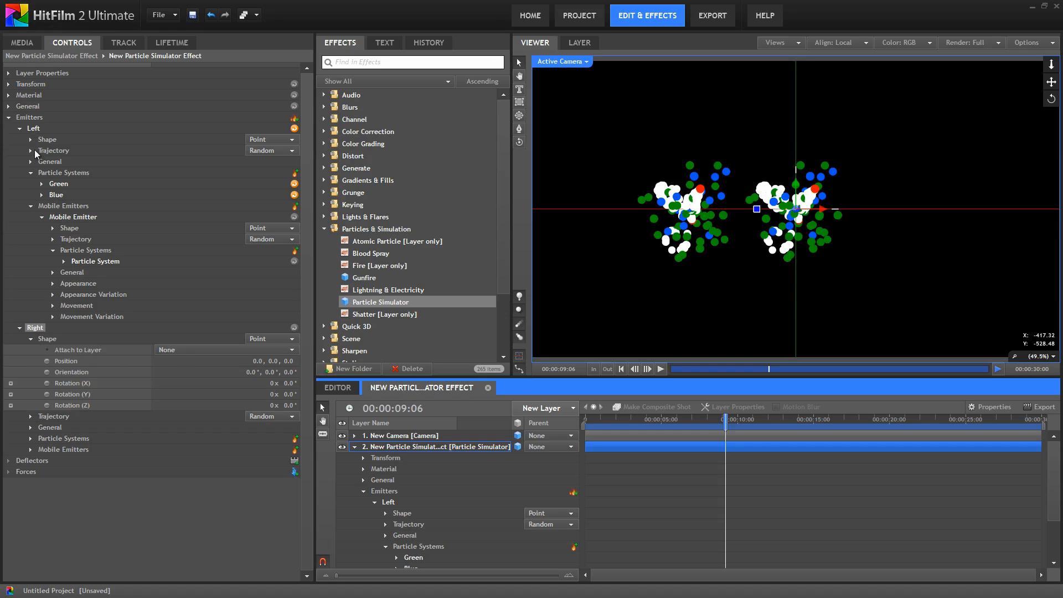
# Step: Make the Right emitter a Quad 1213 px wide at Position X 328
pyautogui.click(33, 328)
pyautogui.click(291, 339)
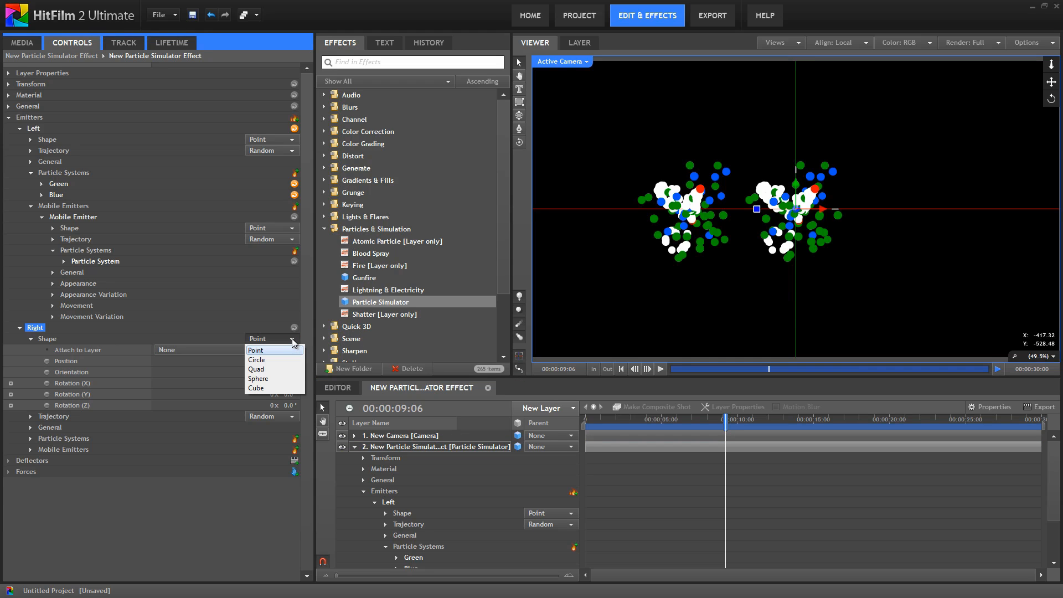
pyautogui.click(264, 371)
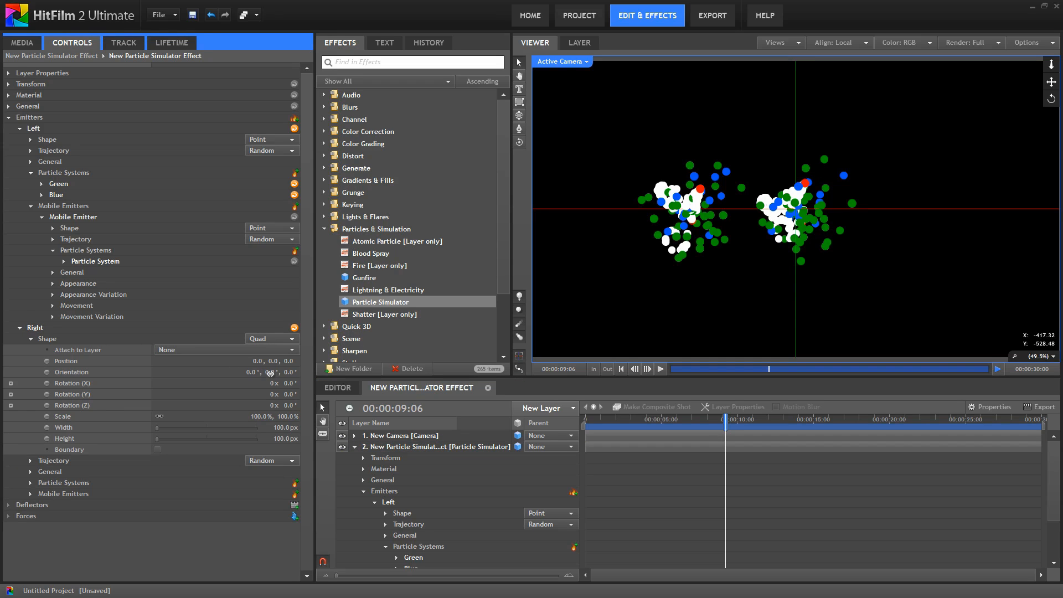
pyautogui.moveTo(279, 427); pyautogui.dragTo(710, 416)
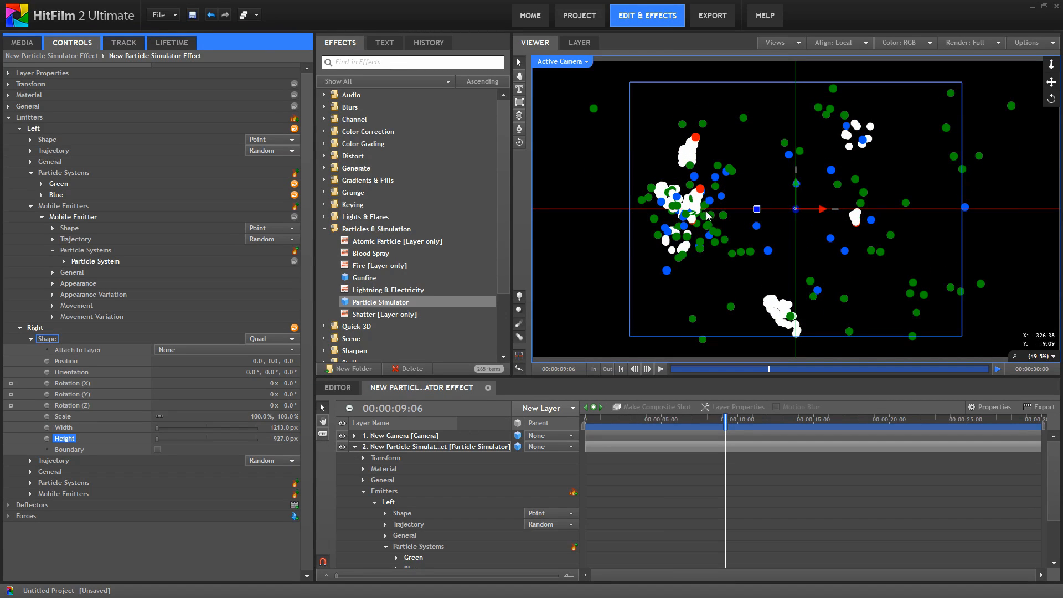
pyautogui.moveTo(256, 361); pyautogui.dragTo(470, 358)
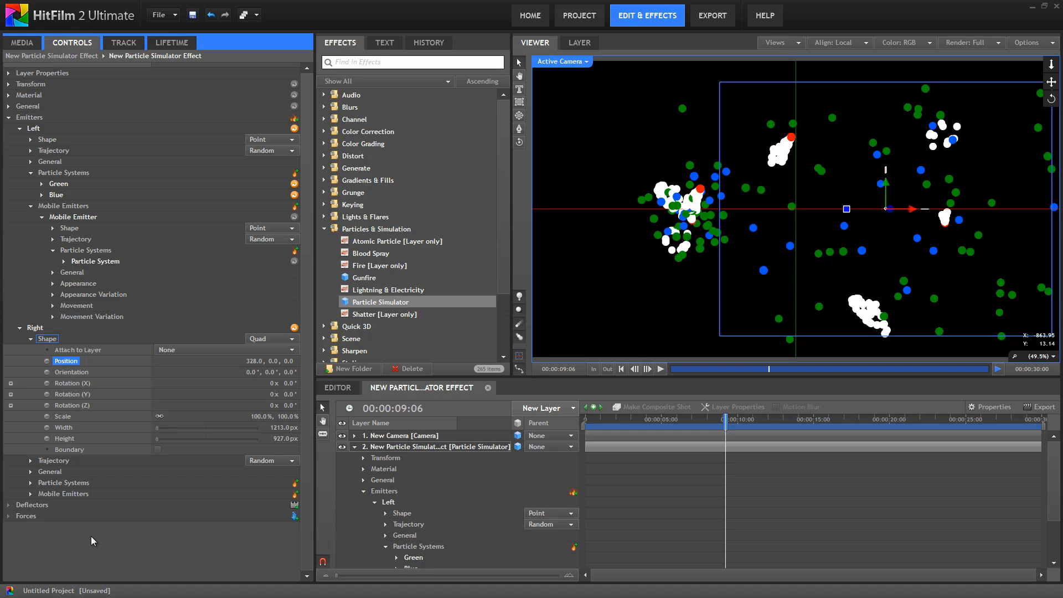
# Step: With Emitters collapsed, add a Deflector and a Force to the particle simulator
pyautogui.click(8, 118)
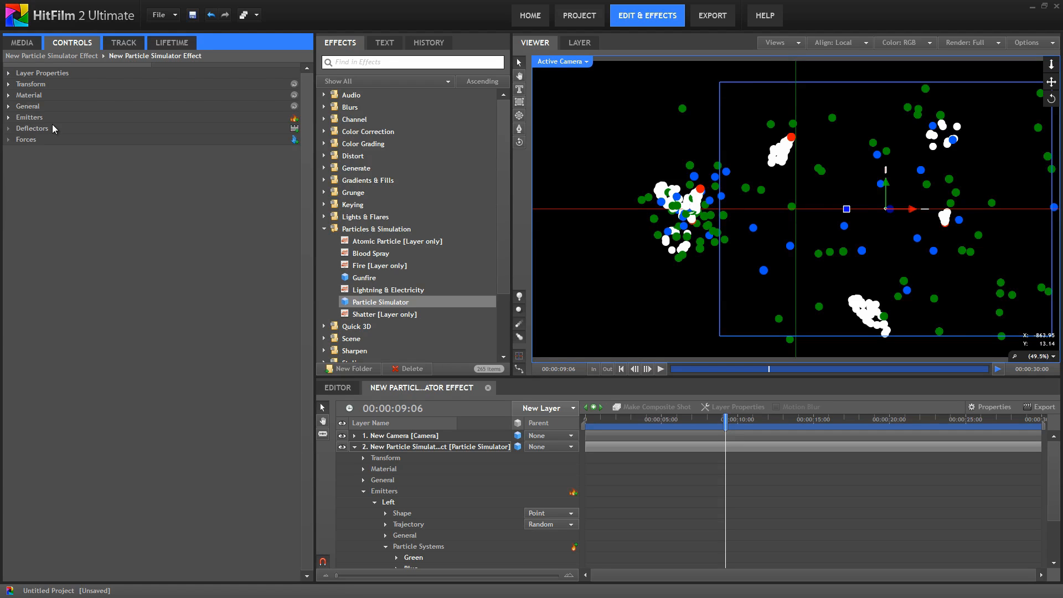
pyautogui.click(294, 130)
pyautogui.click(294, 151)
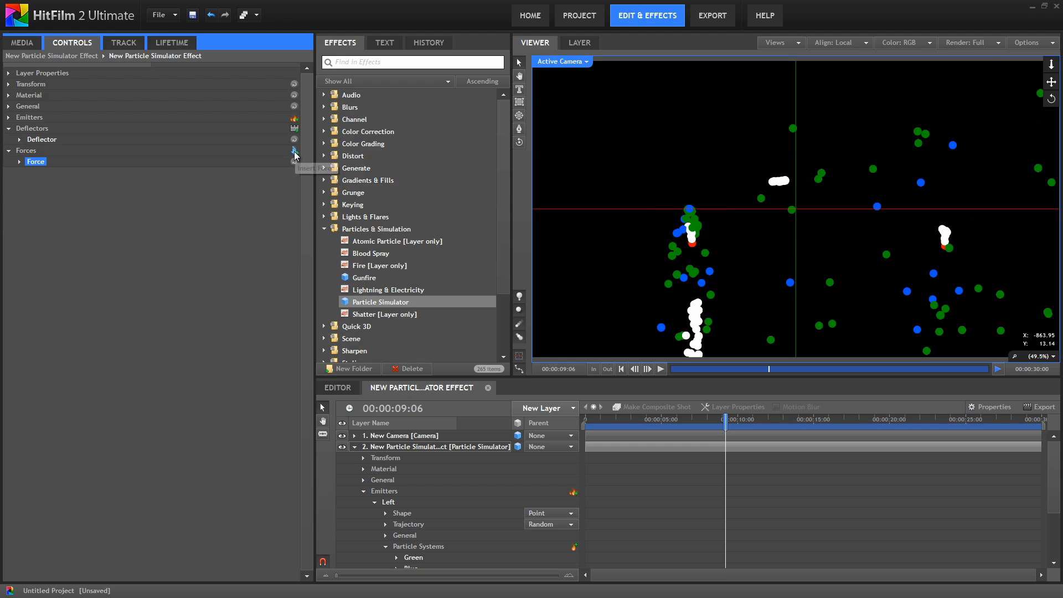
pyautogui.rightClick(40, 143)
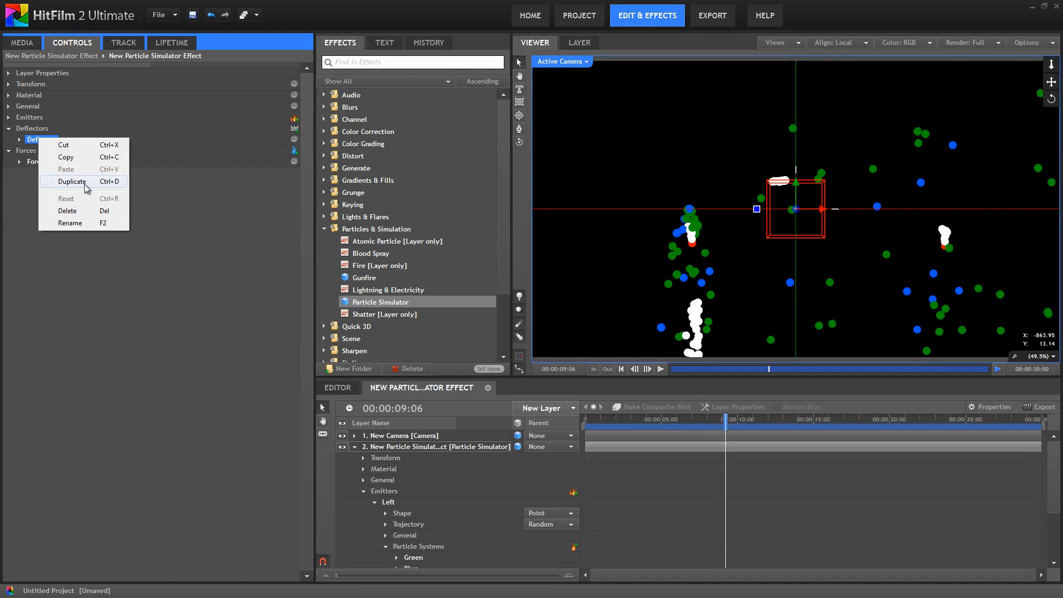
pyautogui.click(92, 258)
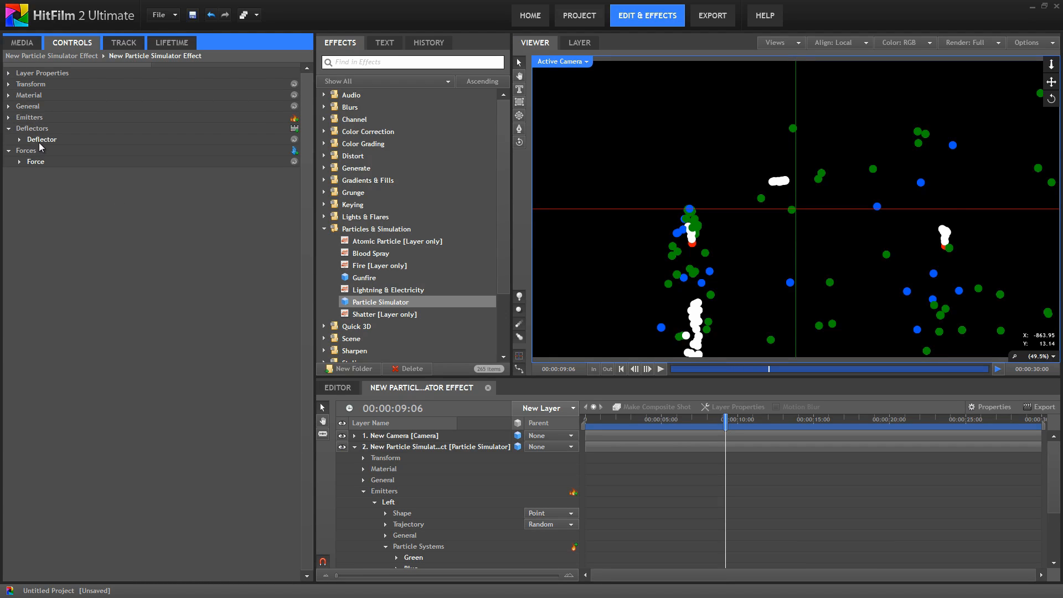
# Step: Delete the Force so the Forces group is empty again
pyautogui.click(8, 117)
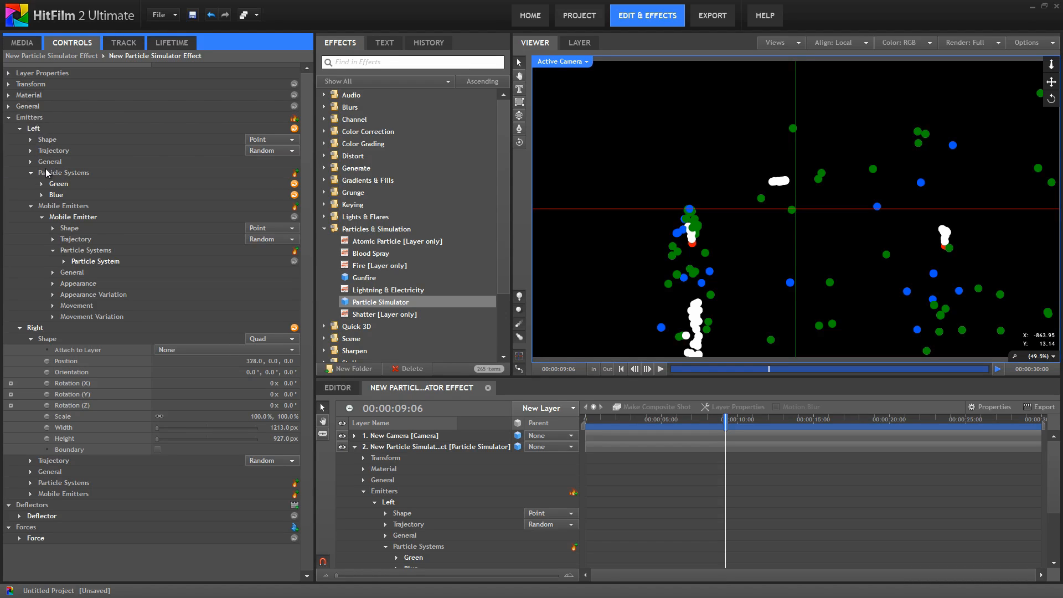
pyautogui.click(8, 118)
pyautogui.click(39, 162)
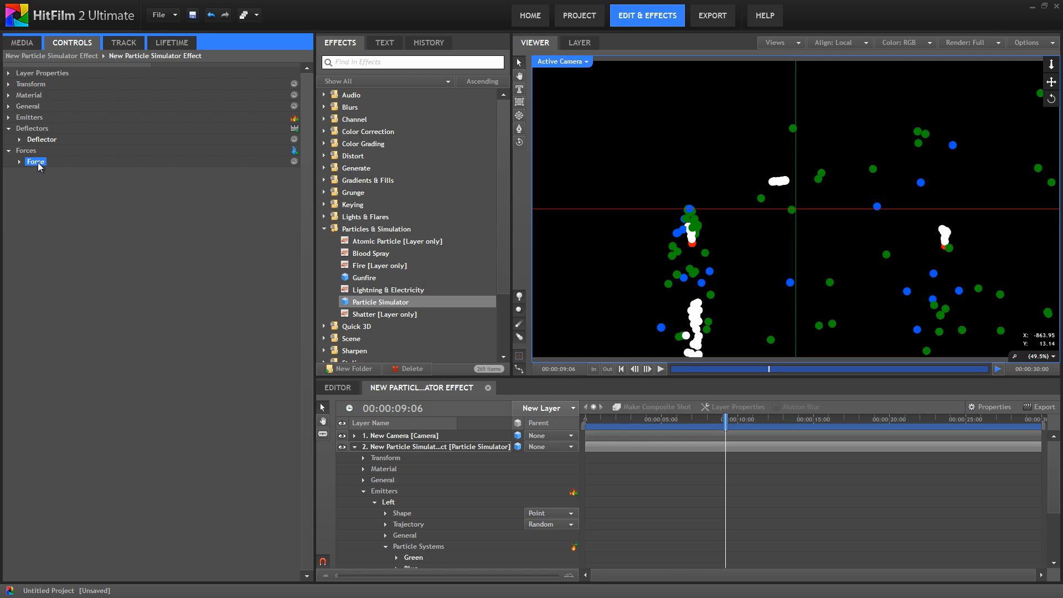
pyautogui.press('Delete')
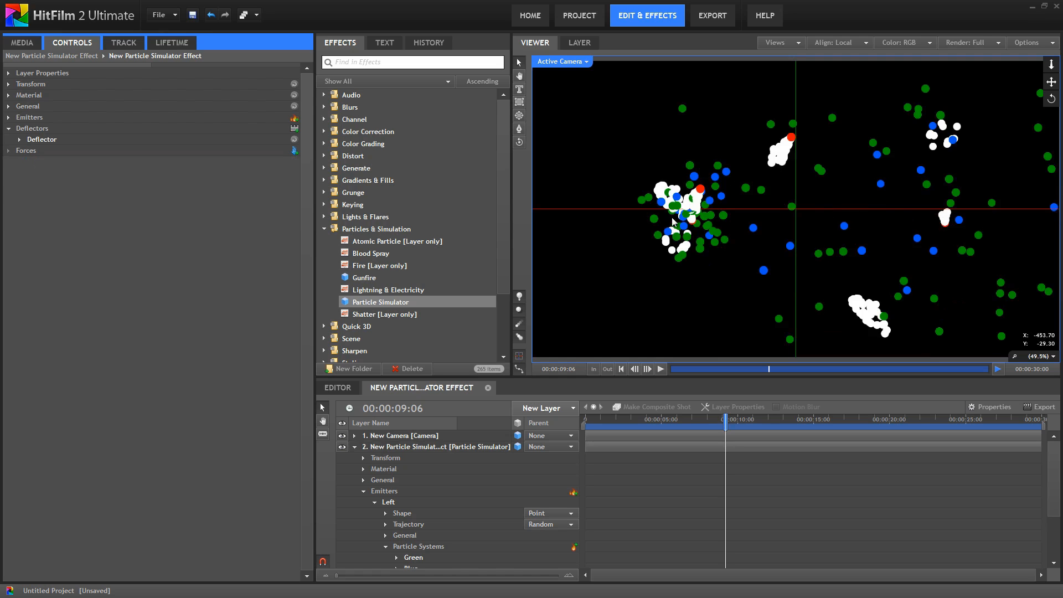
# Step: Add a new Force, reveal the Deflector's Cuboid shape settings, and preview from the start
pyautogui.click(294, 151)
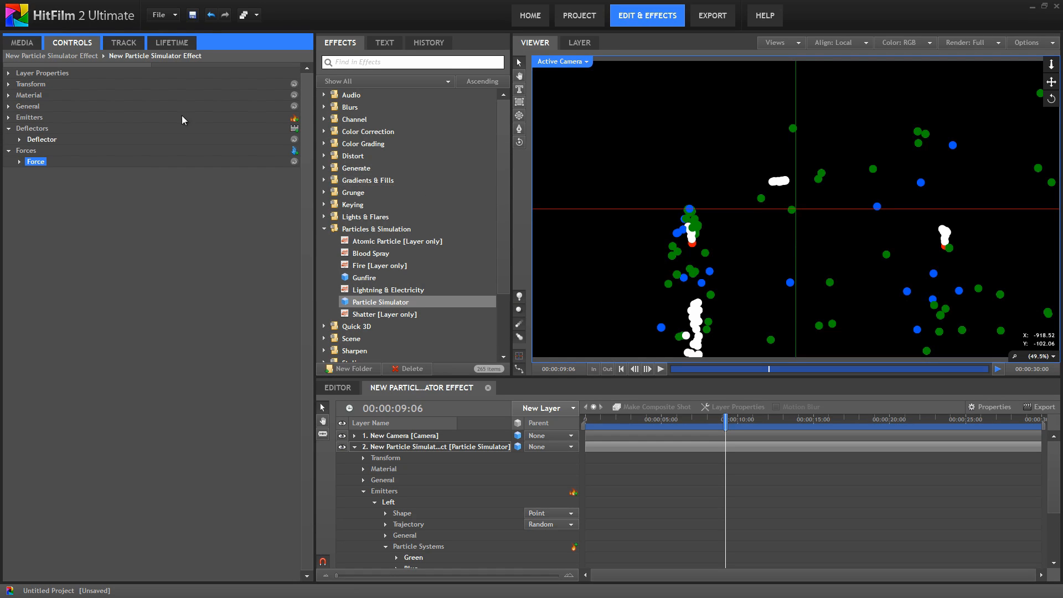
pyautogui.click(19, 141)
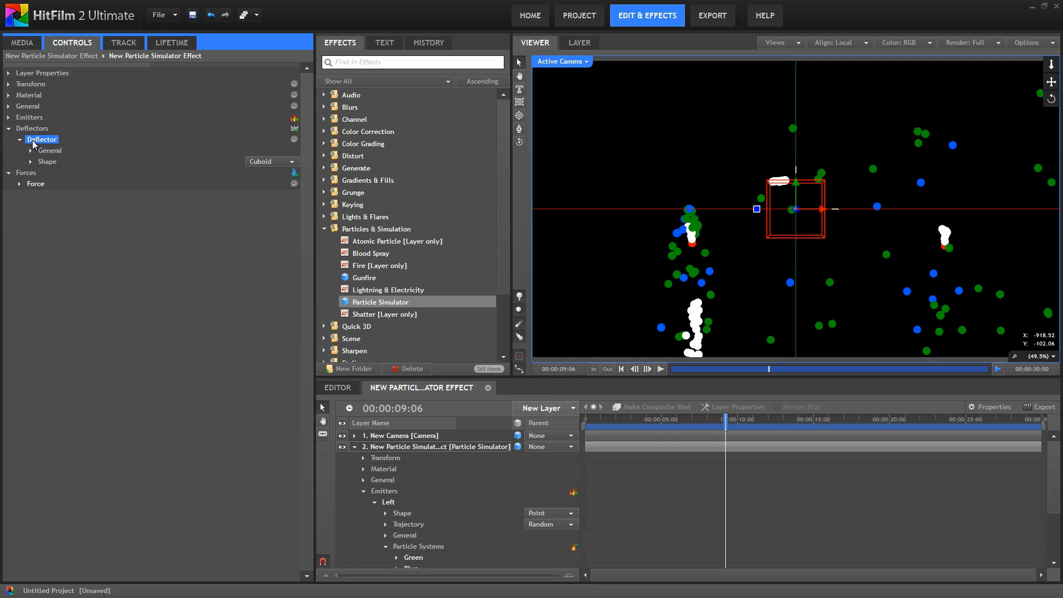
pyautogui.click(31, 162)
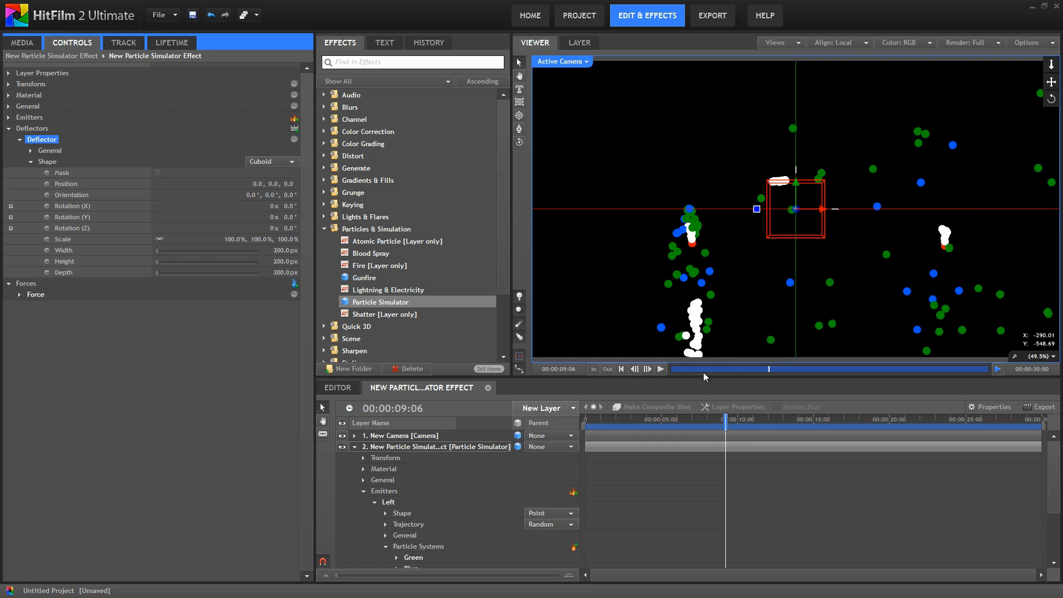
pyautogui.click(649, 384)
pyautogui.press('Home')
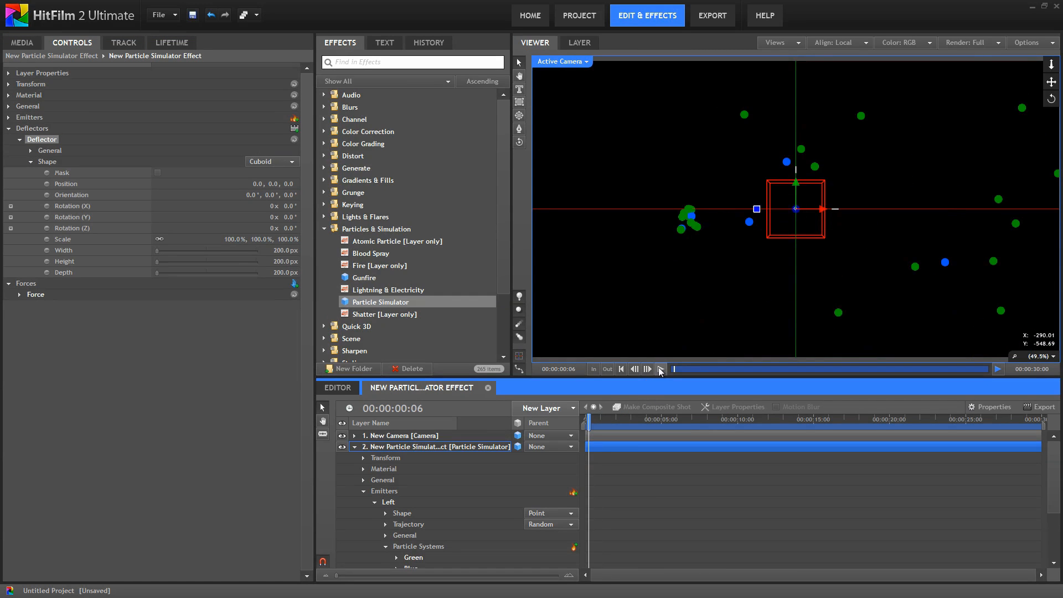
pyautogui.click(660, 368)
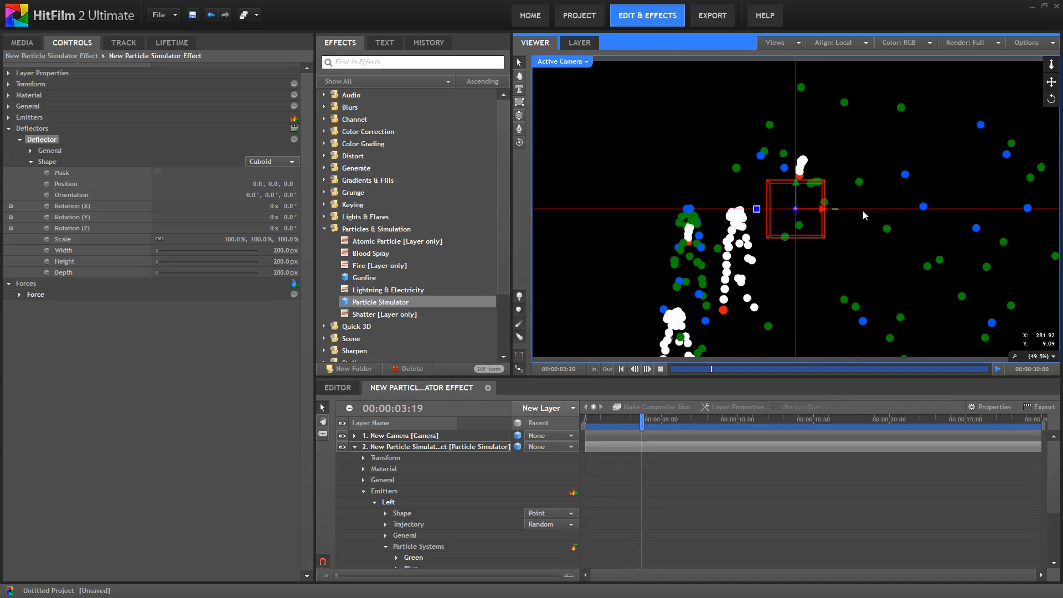
# Step: Move the 200 px cuboid deflector to -313.2, -260.7, 0 and replay the preview
pyautogui.moveTo(764, 222); pyautogui.dragTo(671, 293)
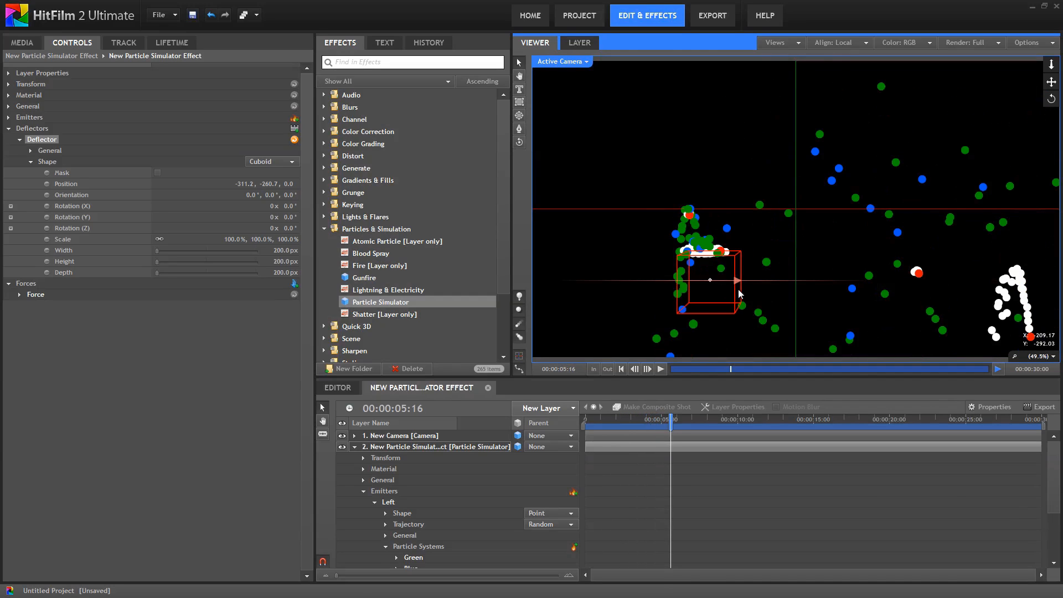
pyautogui.click(624, 421)
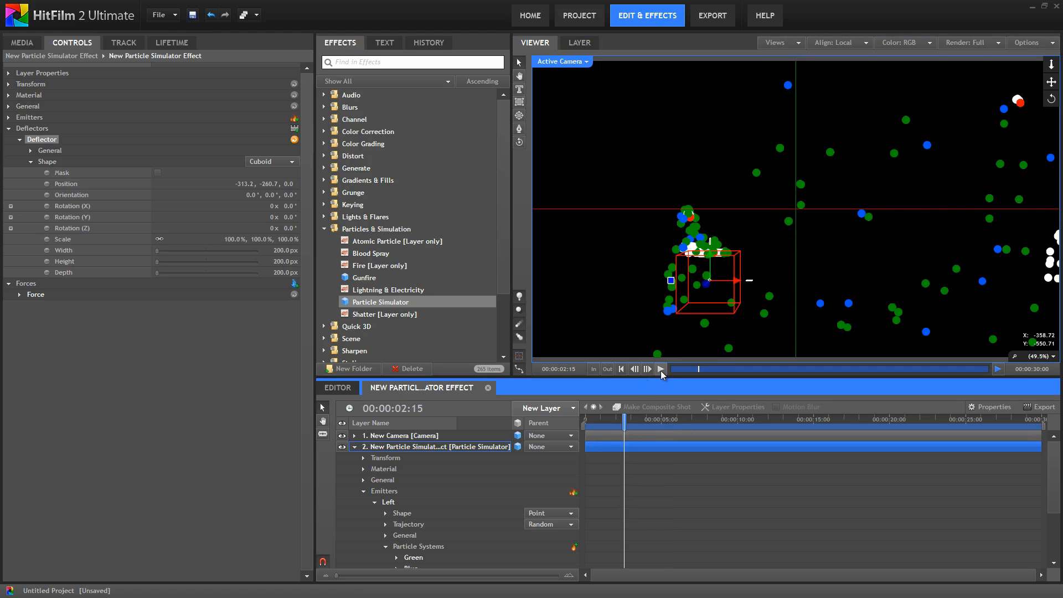
pyautogui.click(661, 369)
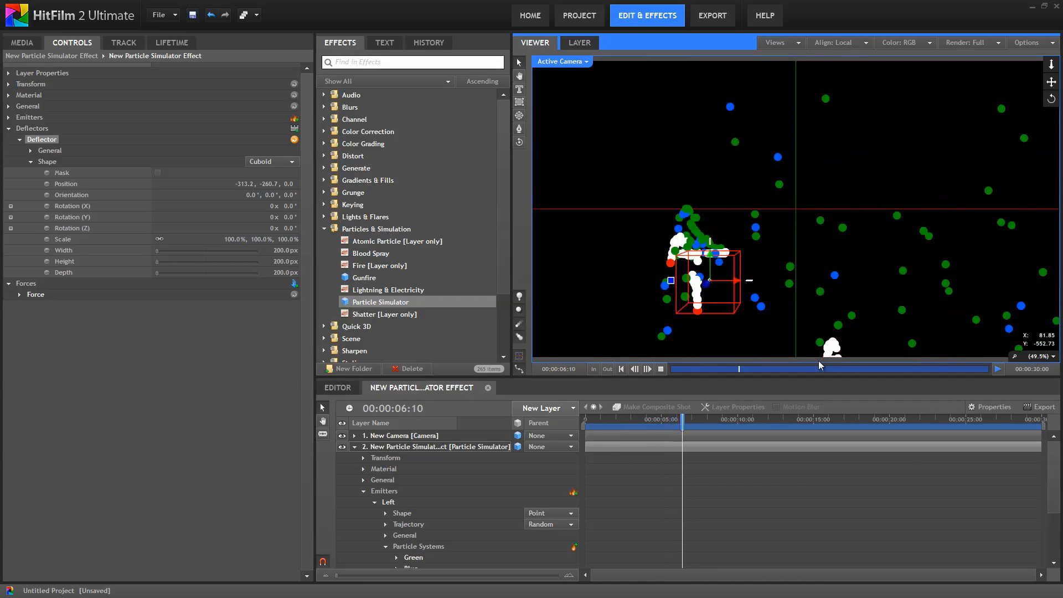
pyautogui.click(661, 368)
pyautogui.click(277, 161)
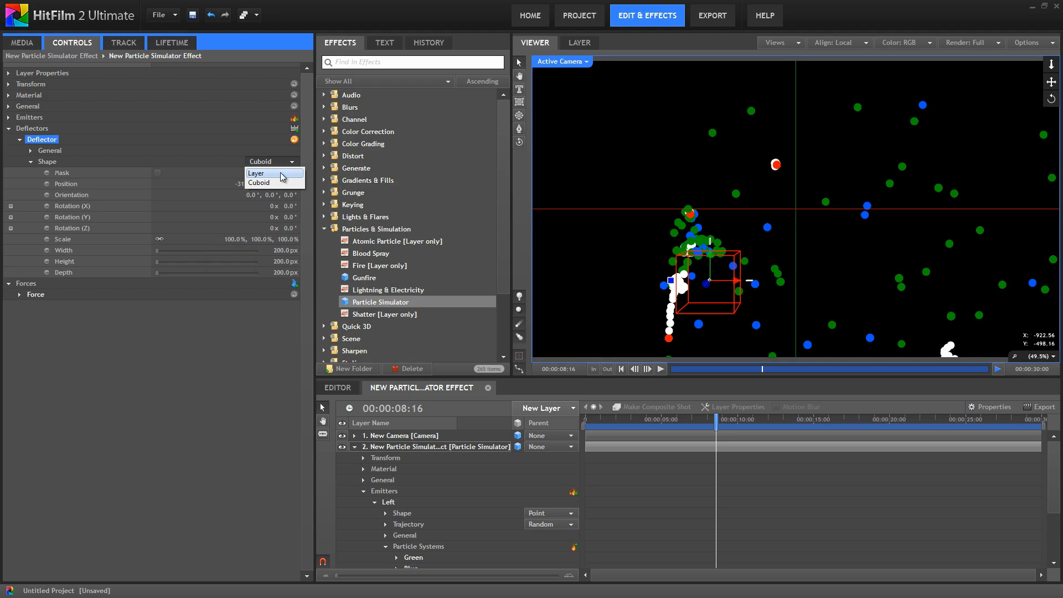
# Step: Keep the Cuboid deflector and set the new Force's type to Turbulence
pyautogui.click(19, 139)
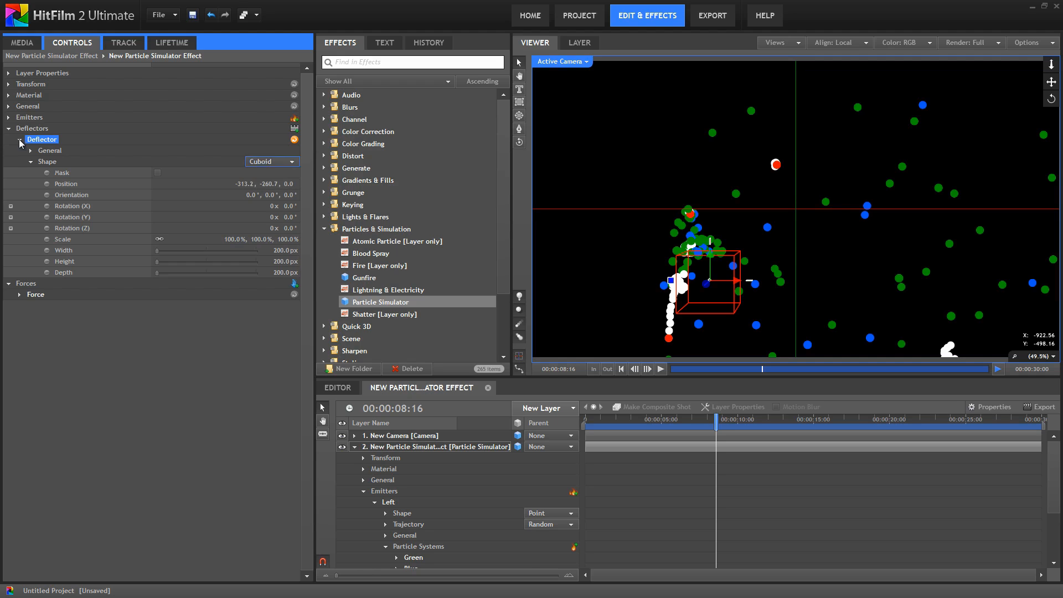
pyautogui.click(19, 139)
pyautogui.click(20, 161)
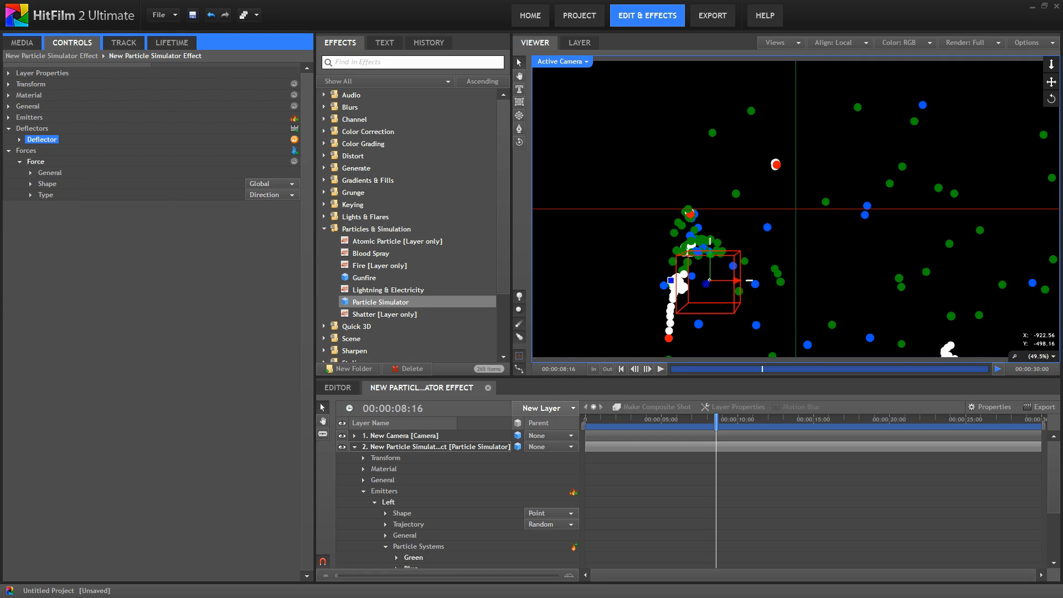
pyautogui.click(291, 197)
pyautogui.click(294, 197)
pyautogui.click(292, 197)
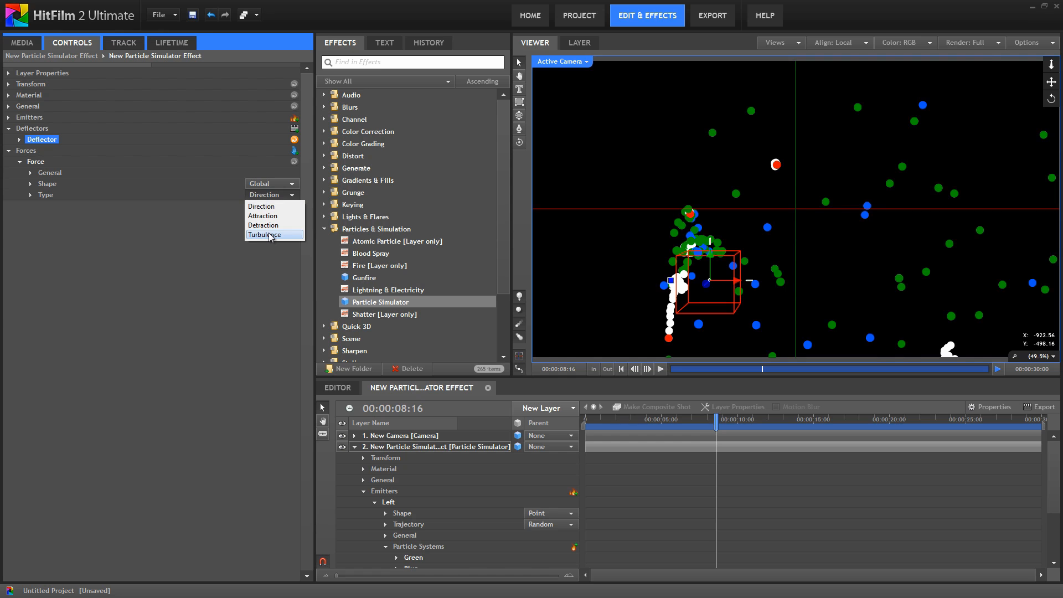
pyautogui.click(269, 234)
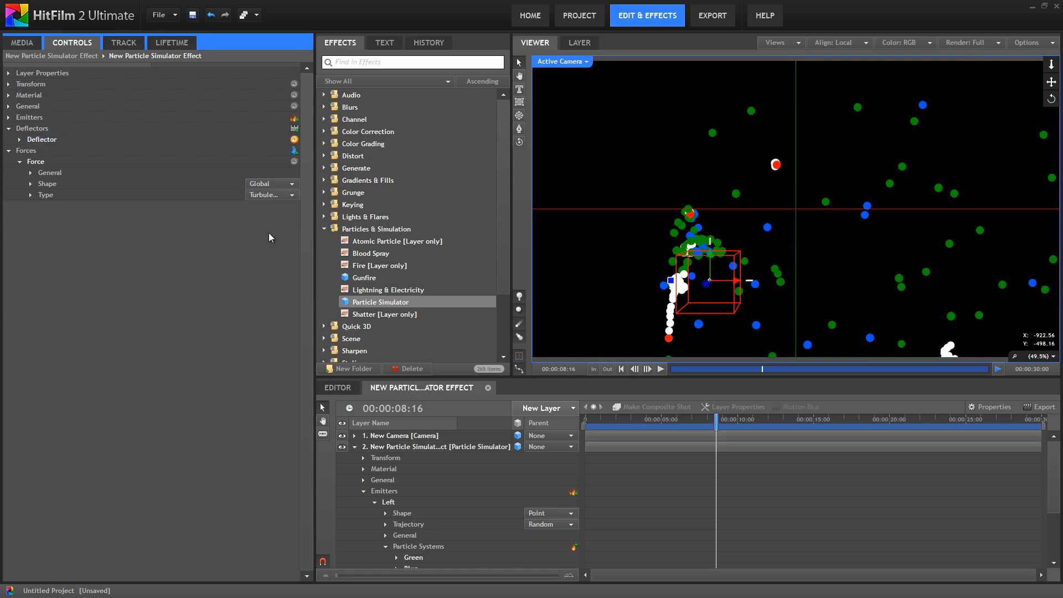
# Step: Preview the turbulent simulation from an earlier frame, leaving the type on Turbulence
pyautogui.click(620, 420)
pyautogui.click(661, 368)
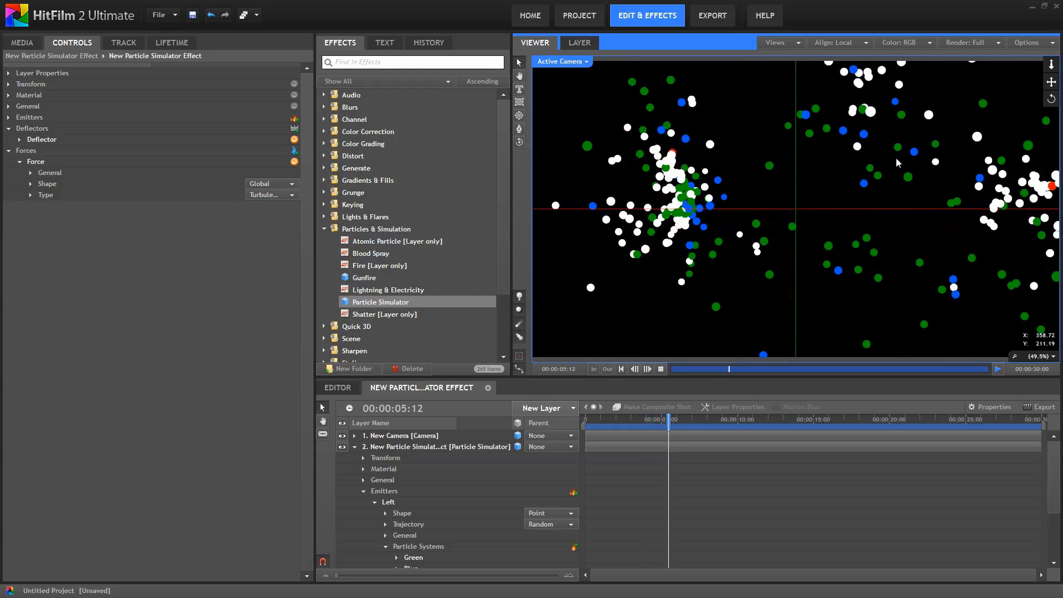
pyautogui.press('space')
pyautogui.click(272, 195)
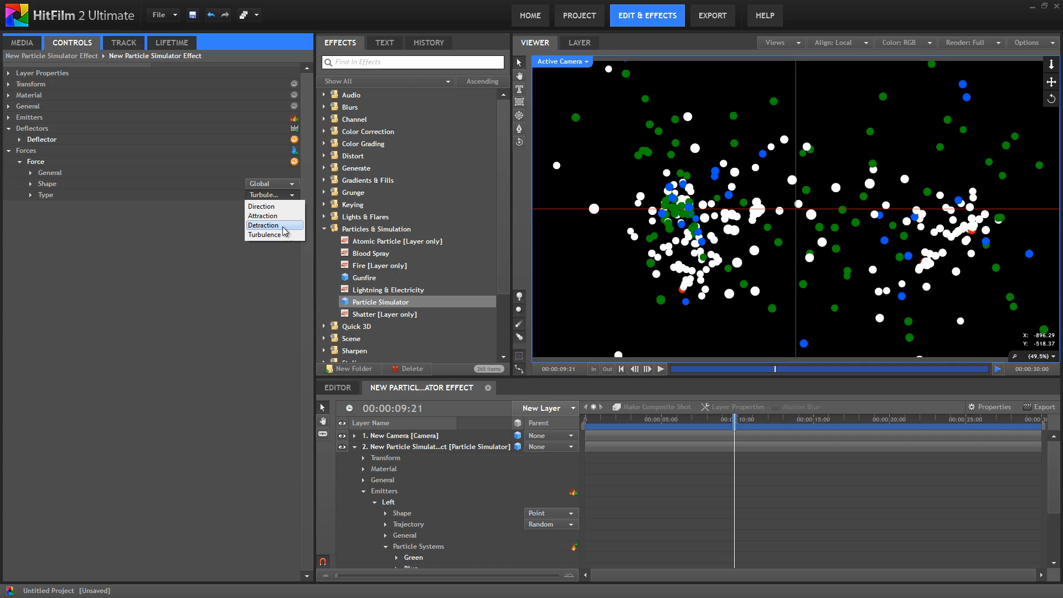
pyautogui.click(232, 270)
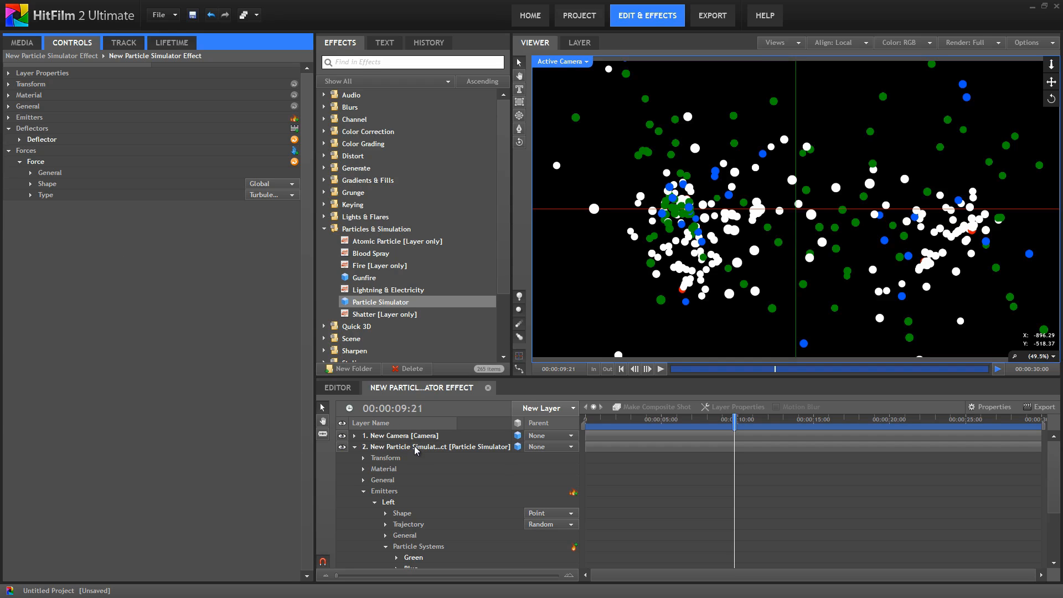
# Step: Show the particle layer's Transform properties, undoing a Position Y drag to keep 0, 0, 0
pyautogui.click(8, 129)
pyautogui.click(8, 139)
pyautogui.click(8, 117)
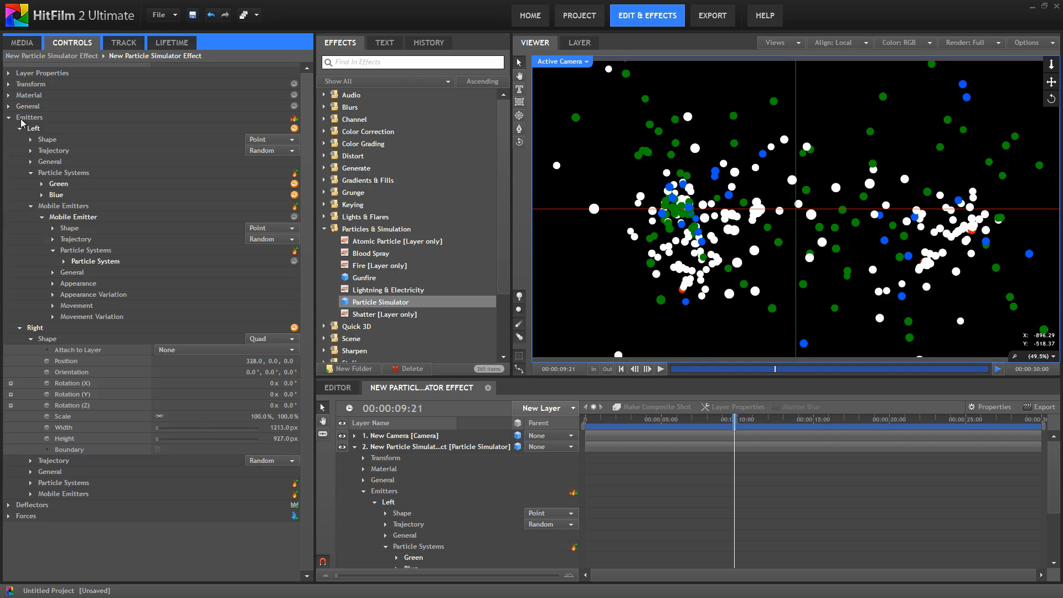
pyautogui.click(8, 117)
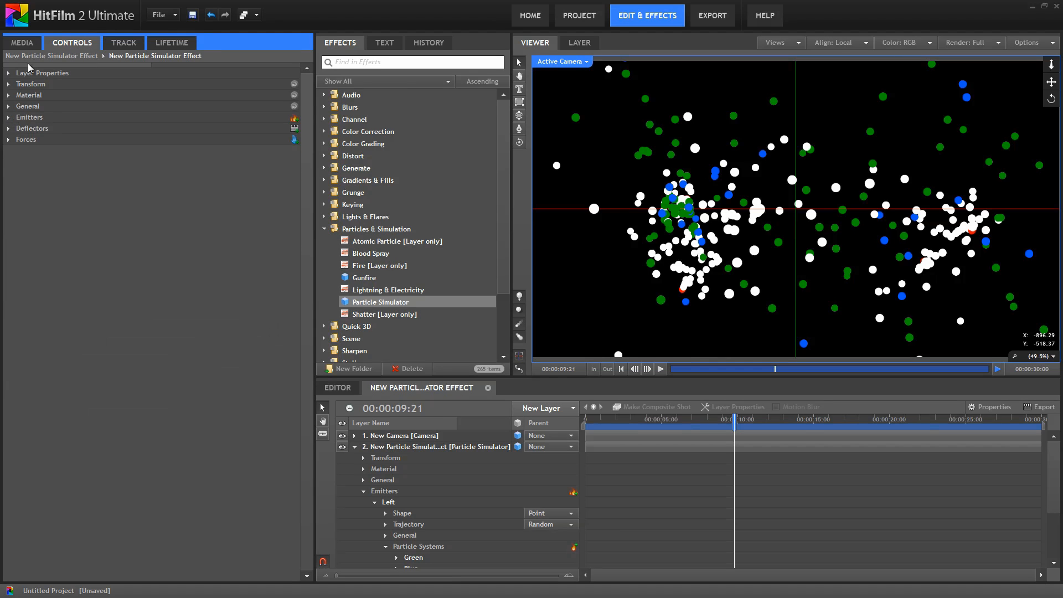
pyautogui.click(9, 84)
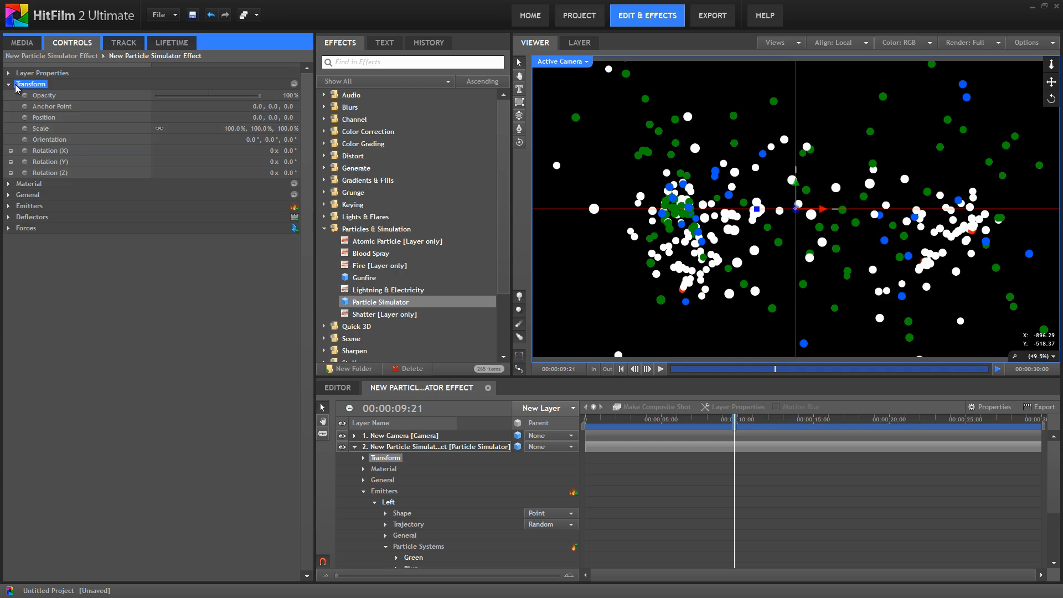
pyautogui.moveTo(258, 118); pyautogui.dragTo(399, 152)
pyautogui.hotkey('ctrl', 'z')
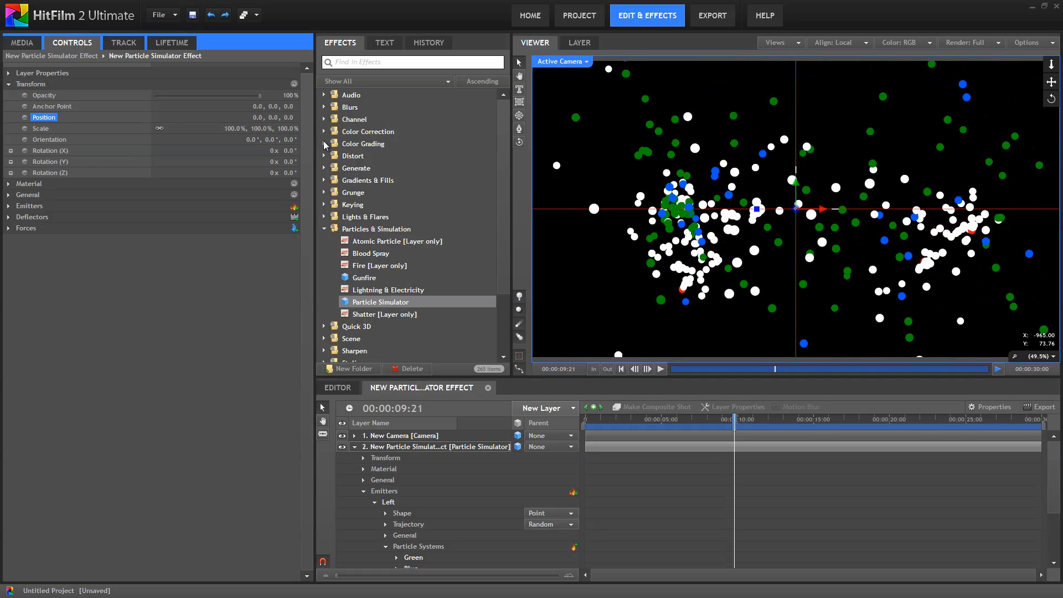